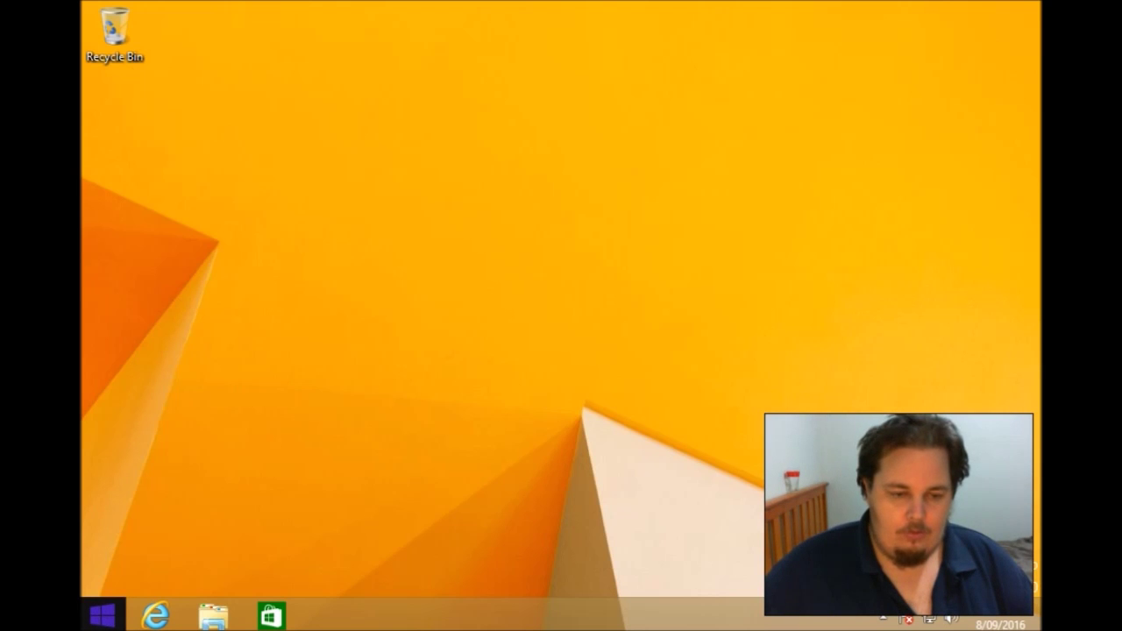
Launch Registry Editor by running regedit from the Run box.
{"action": "right_click", "coordinate": [102, 617]}
{"action": "key", "text": "Up"}
{"action": "key", "text": "Up"}
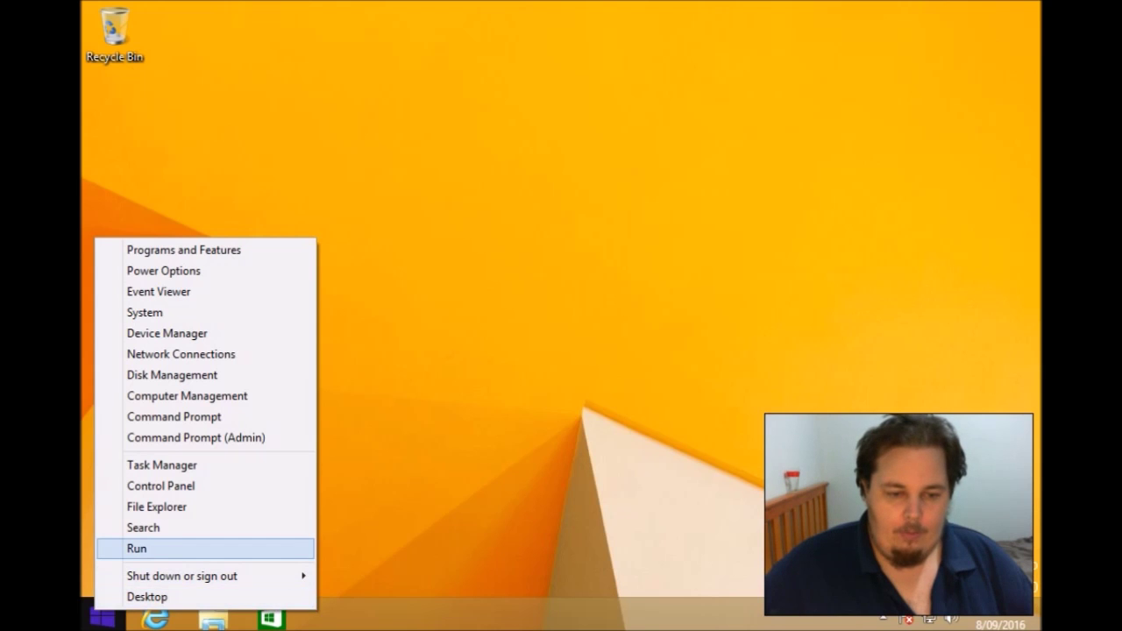
{"action": "key", "text": "Return"}
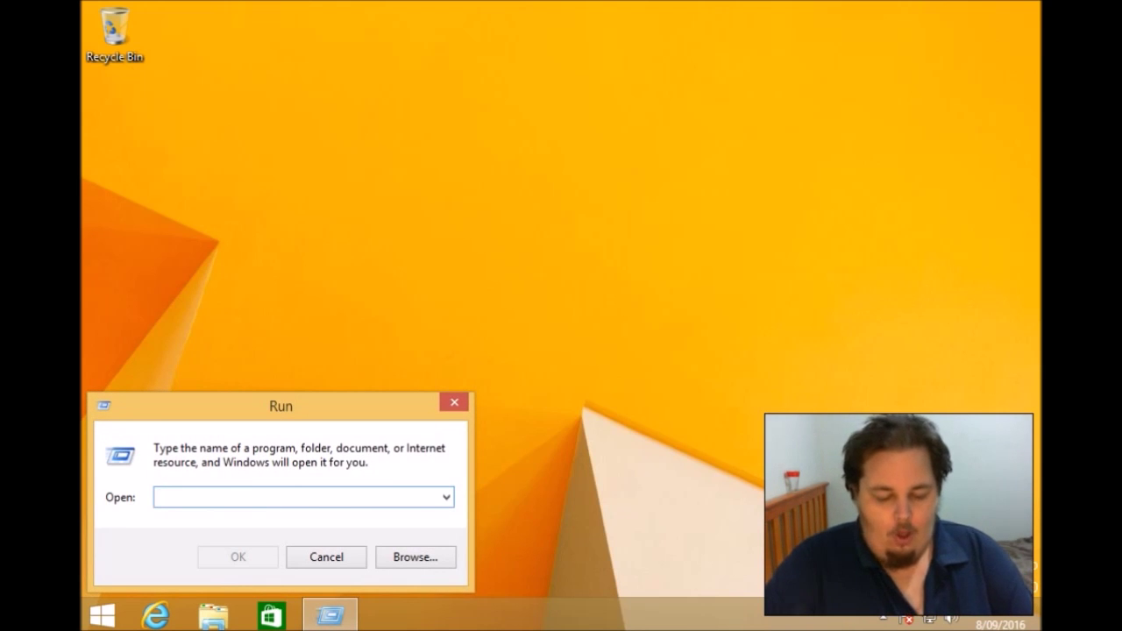
{"action": "type", "text": "reg"}
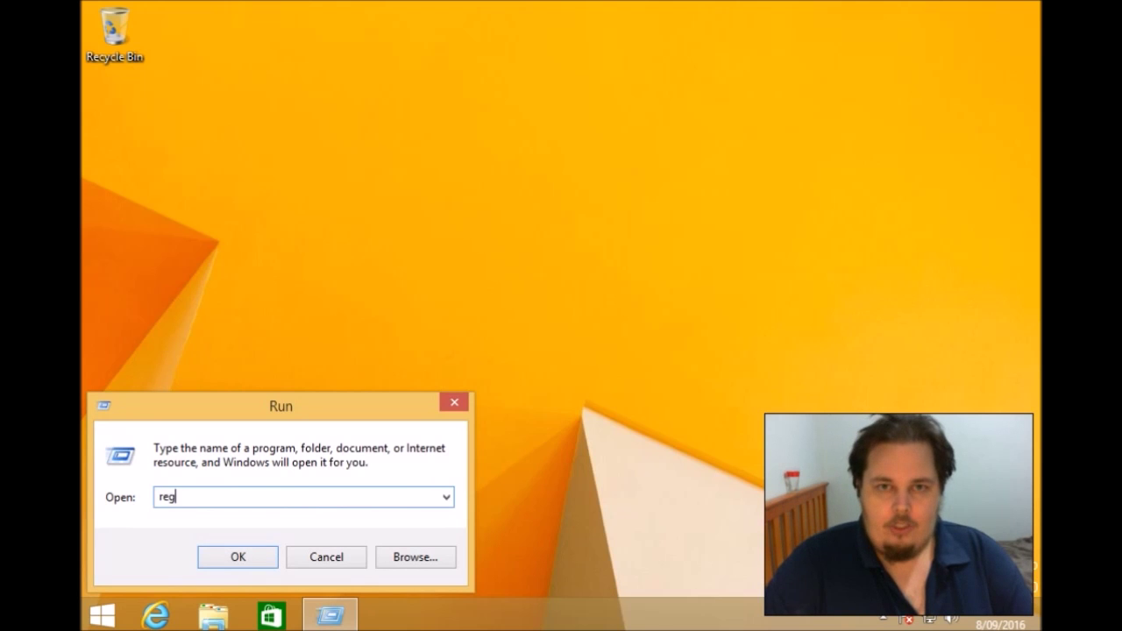
{"action": "type", "text": "edit"}
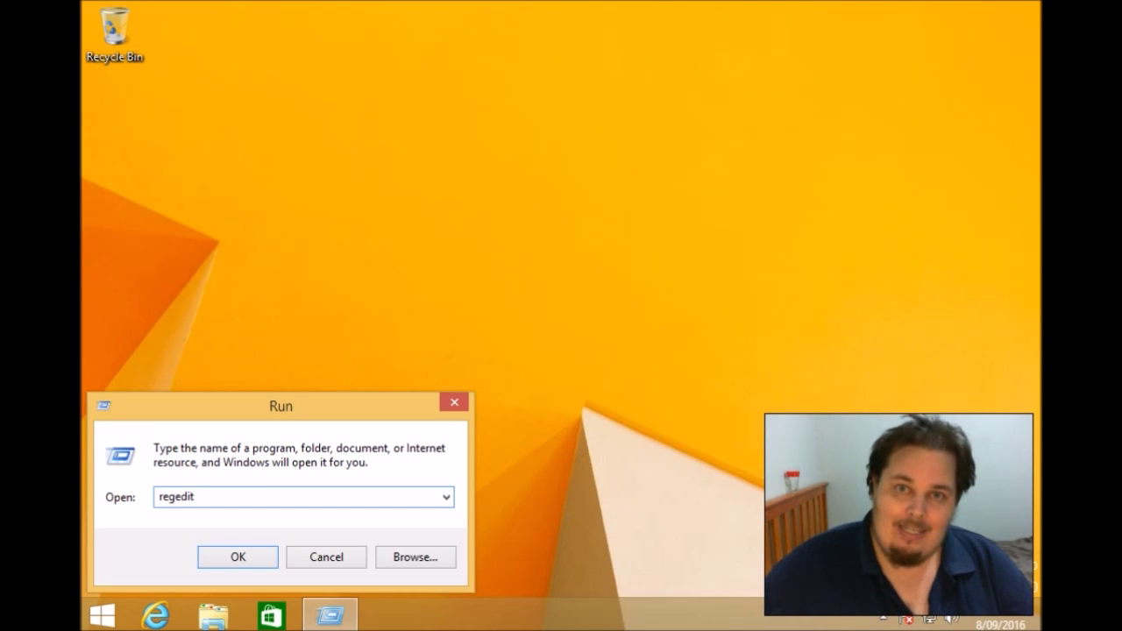
{"action": "key", "text": "Return"}
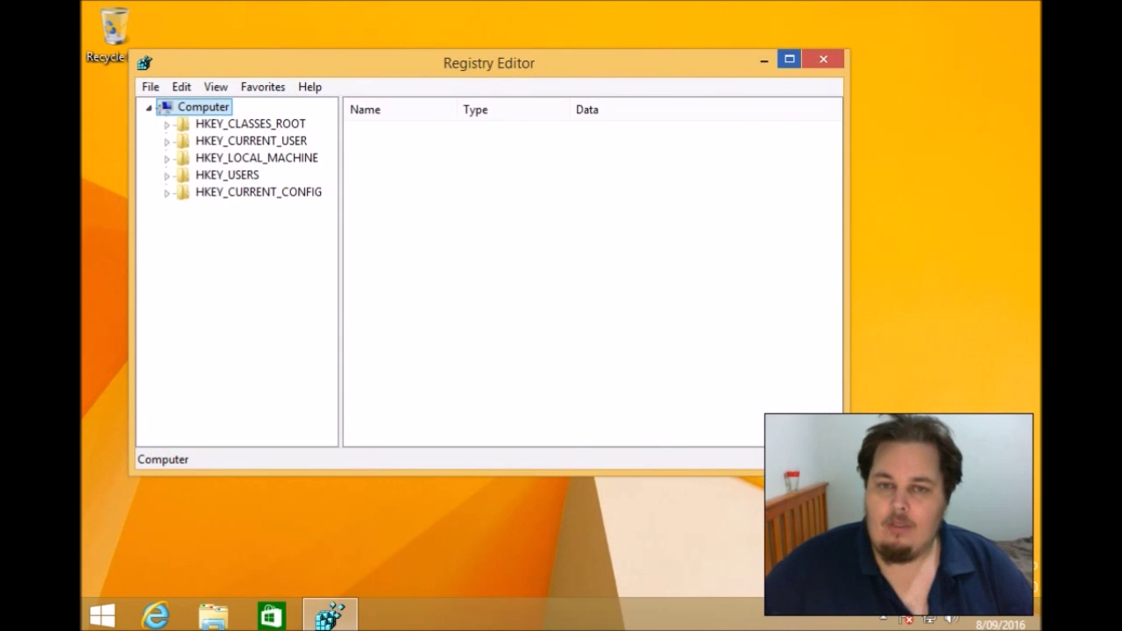
Maximize Registry Editor and expand HKEY_LOCAL_MACHINE > SYSTEM > ControlSet001 > Services.
{"action": "left_click", "coordinate": [789, 59]}
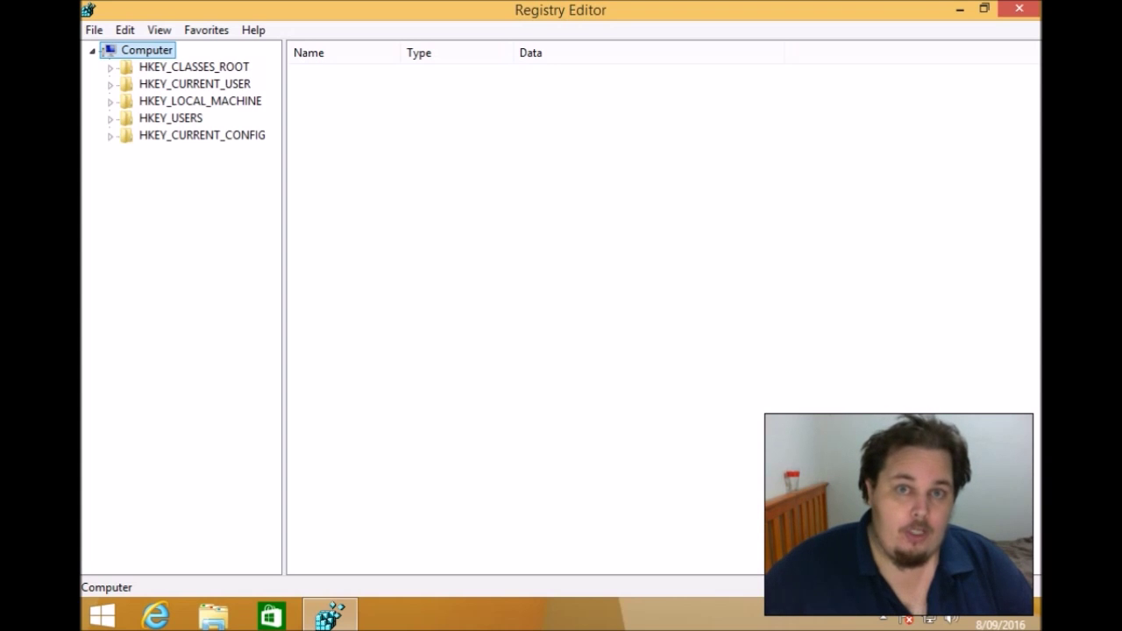
{"action": "left_click", "coordinate": [200, 101]}
{"action": "key", "text": "Right"}
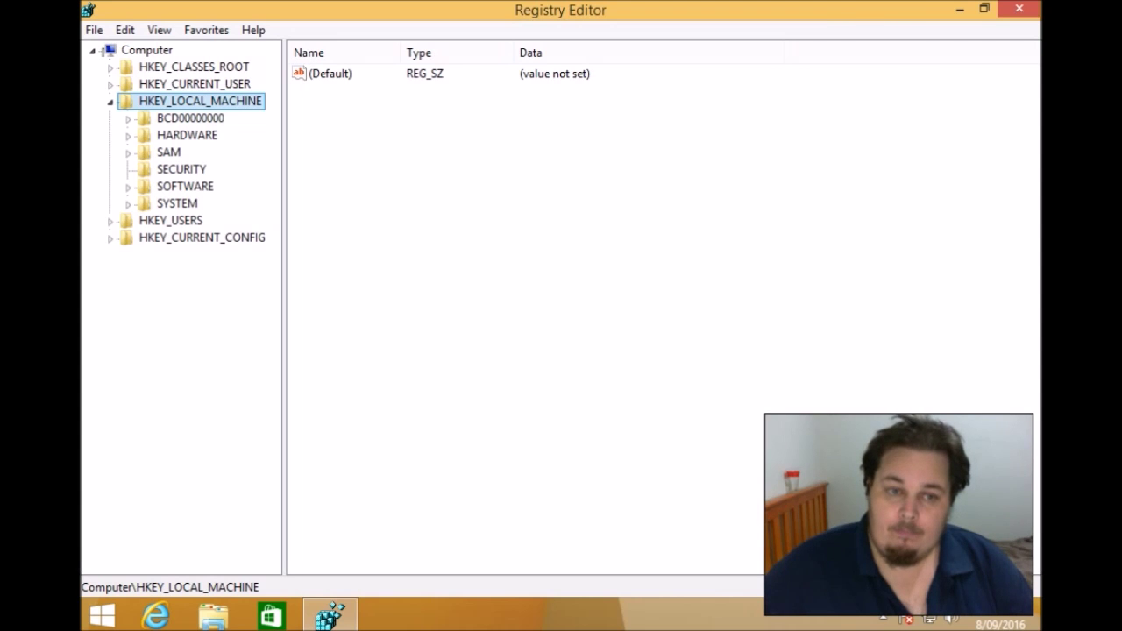
{"action": "left_click", "coordinate": [178, 203]}
{"action": "key", "text": "Right"}
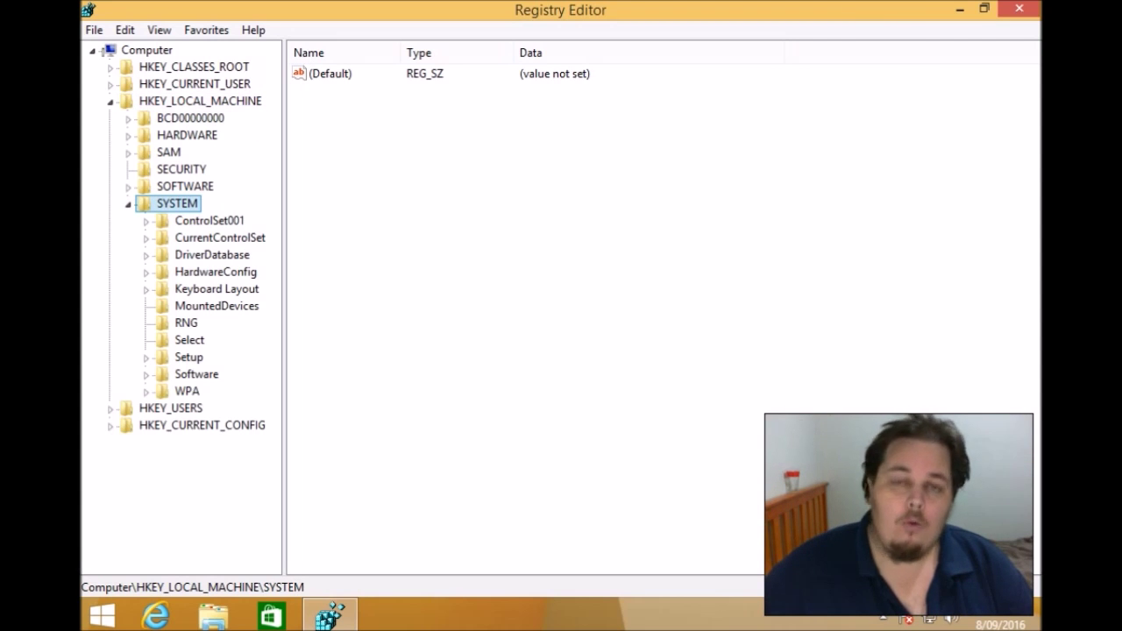
{"action": "left_click", "coordinate": [209, 220]}
{"action": "key", "text": "Right"}
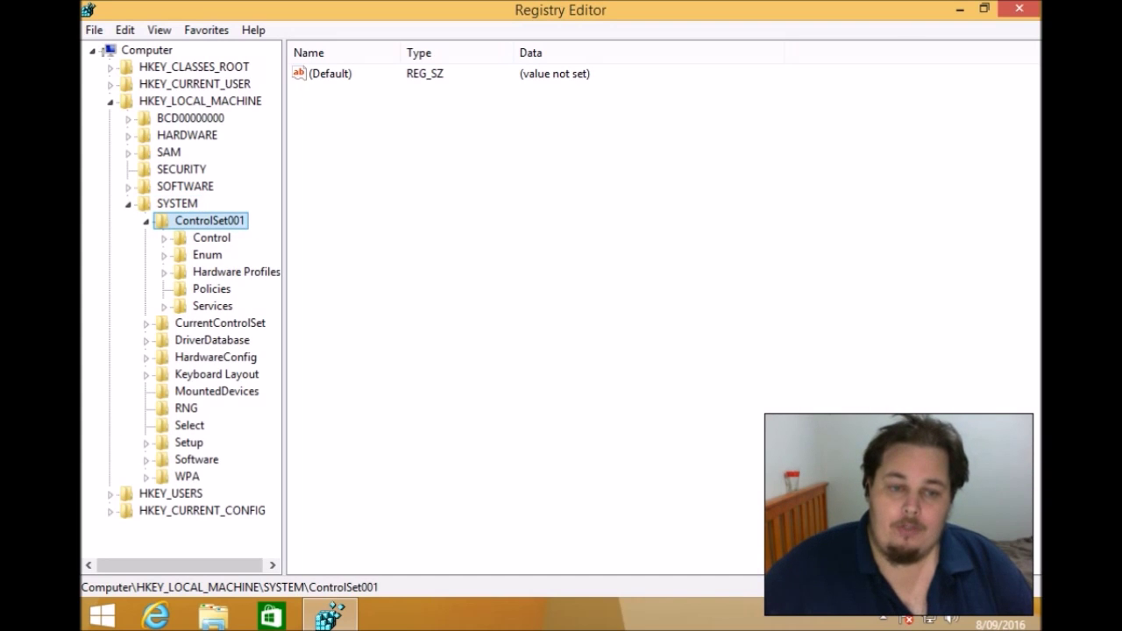
{"action": "left_click", "coordinate": [213, 305]}
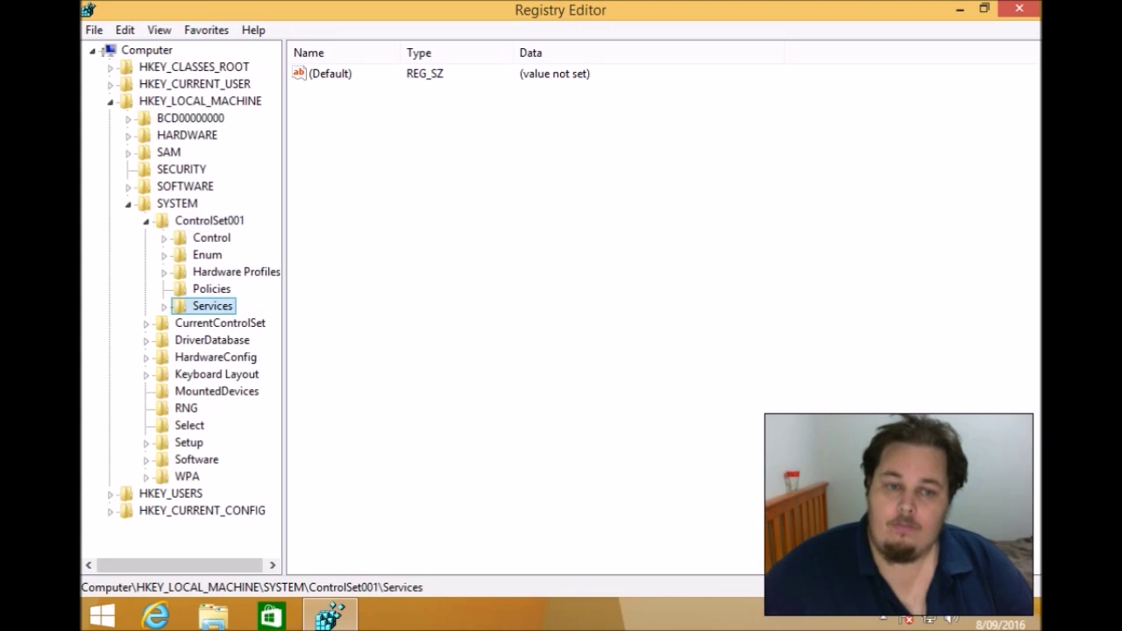
{"action": "key", "text": "Right"}
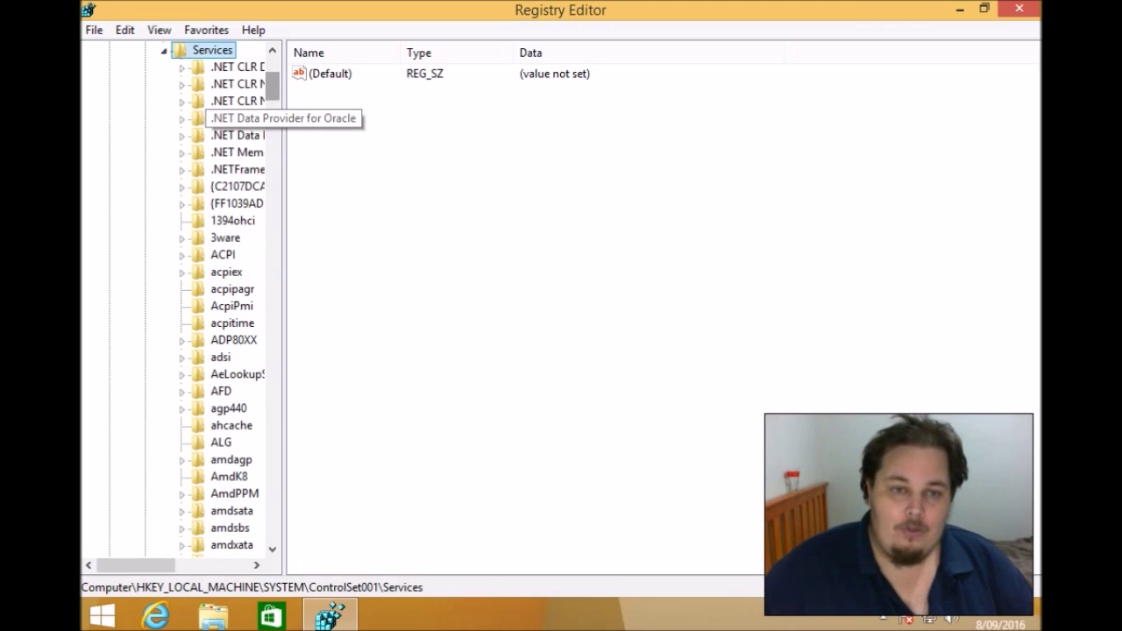
Scroll down the service keys and select Ndu, showing its Start value of 2.
{"action": "scroll", "coordinate": [184, 298], "scroll_direction": "down", "scroll_amount": 18}
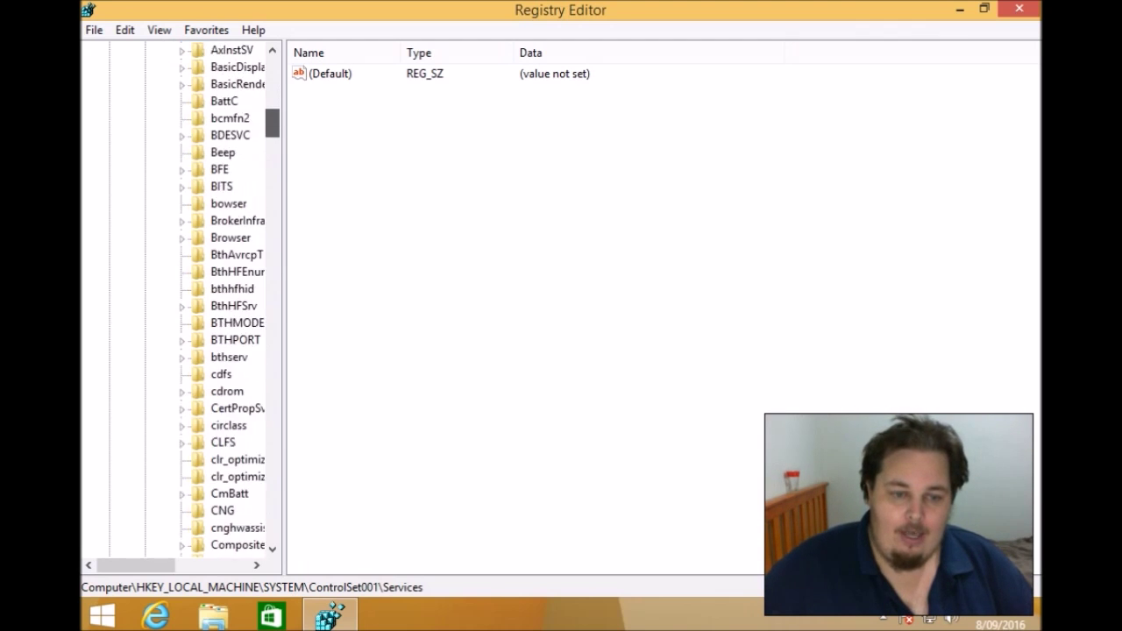
{"action": "scroll", "coordinate": [184, 298], "scroll_direction": "down", "scroll_amount": 18}
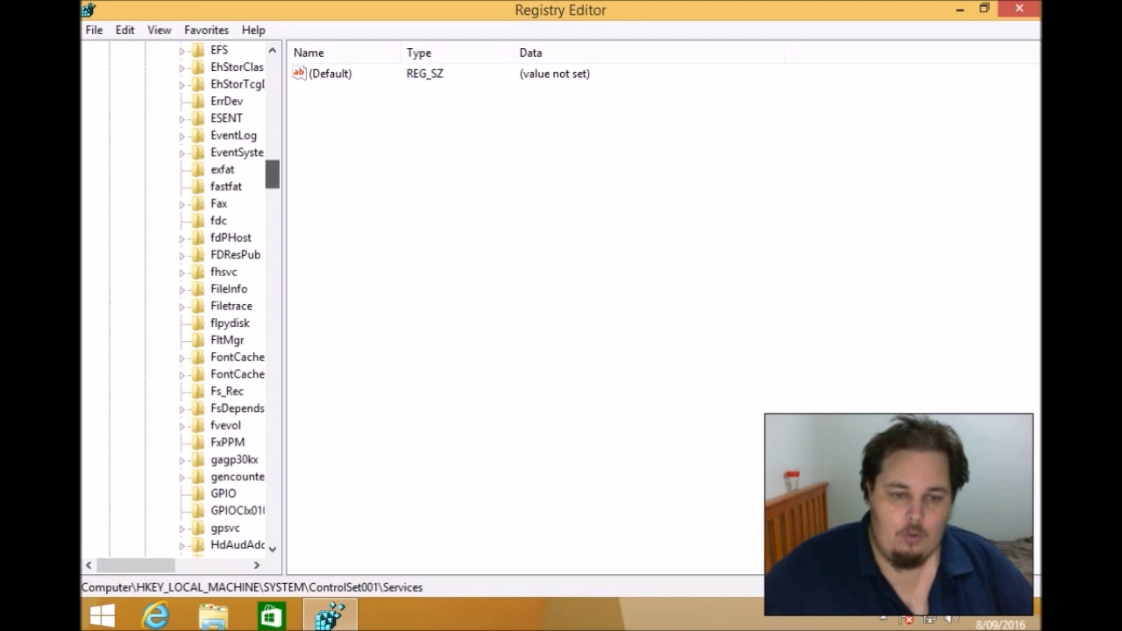
{"action": "scroll", "coordinate": [184, 298], "scroll_direction": "down", "scroll_amount": 12}
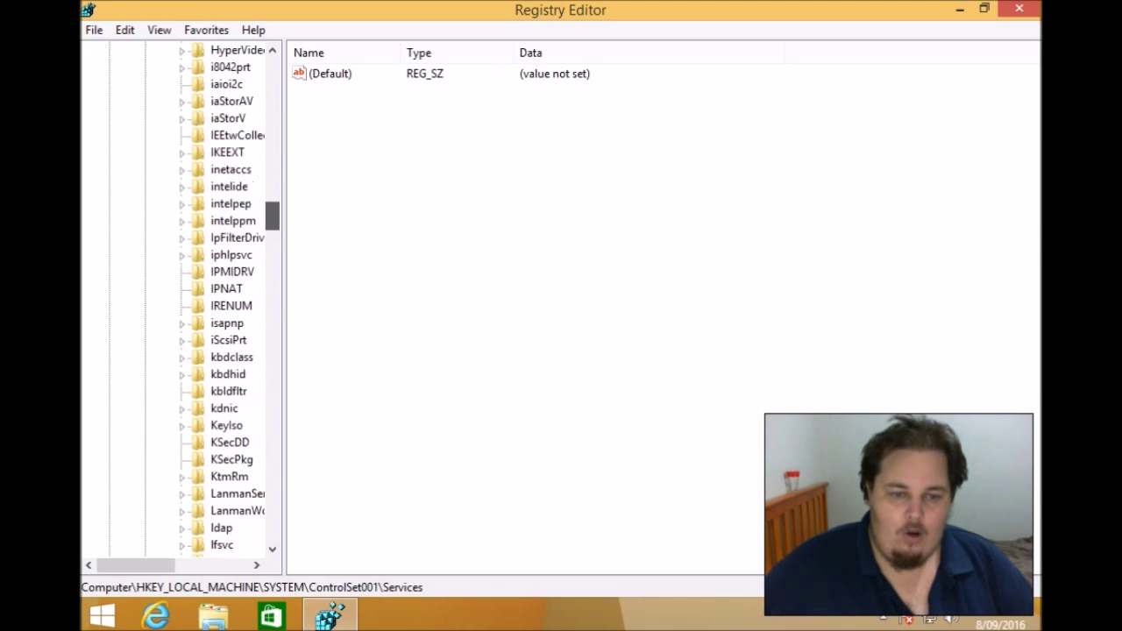
{"action": "scroll", "coordinate": [184, 298], "scroll_direction": "down", "scroll_amount": 11}
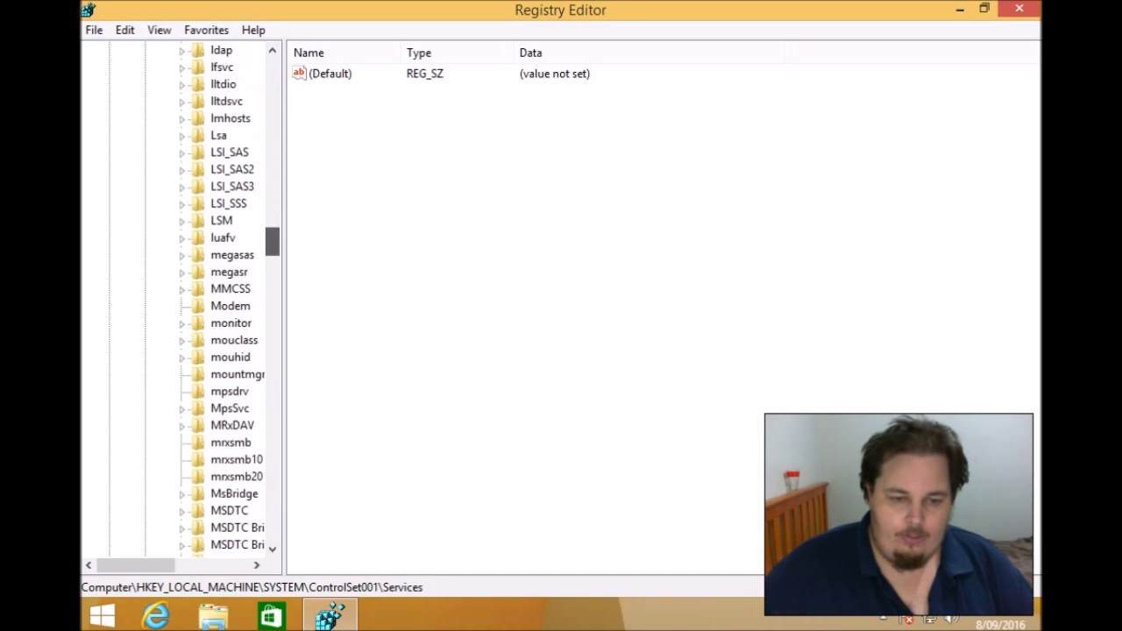
{"action": "scroll", "coordinate": [184, 298], "scroll_direction": "down", "scroll_amount": 8}
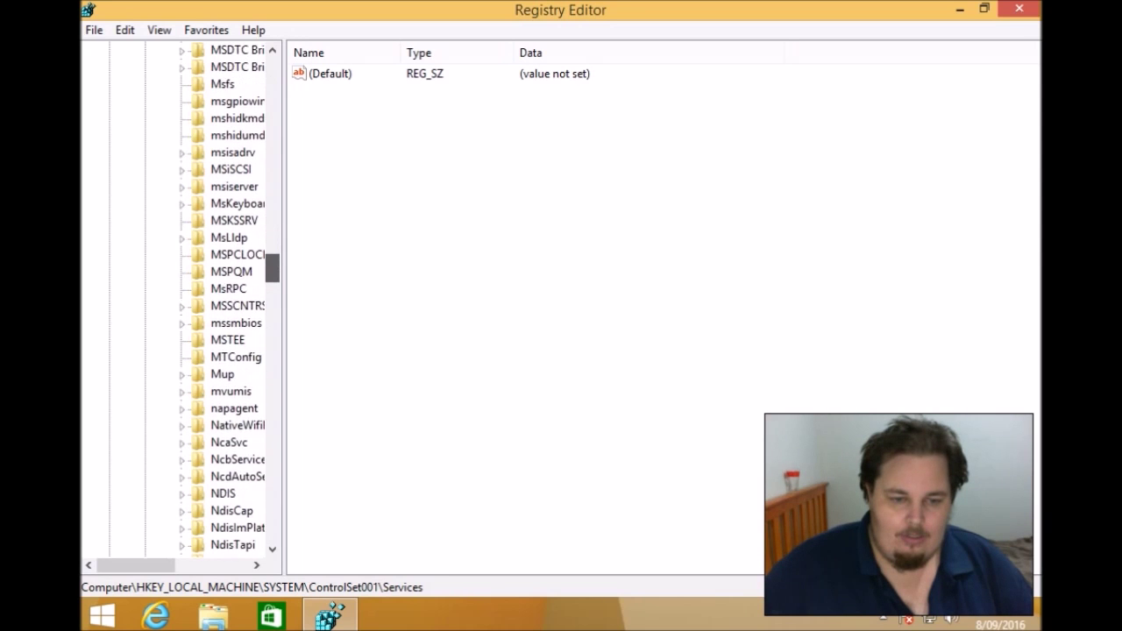
{"action": "scroll", "coordinate": [228, 386], "scroll_direction": "down", "scroll_amount": 2}
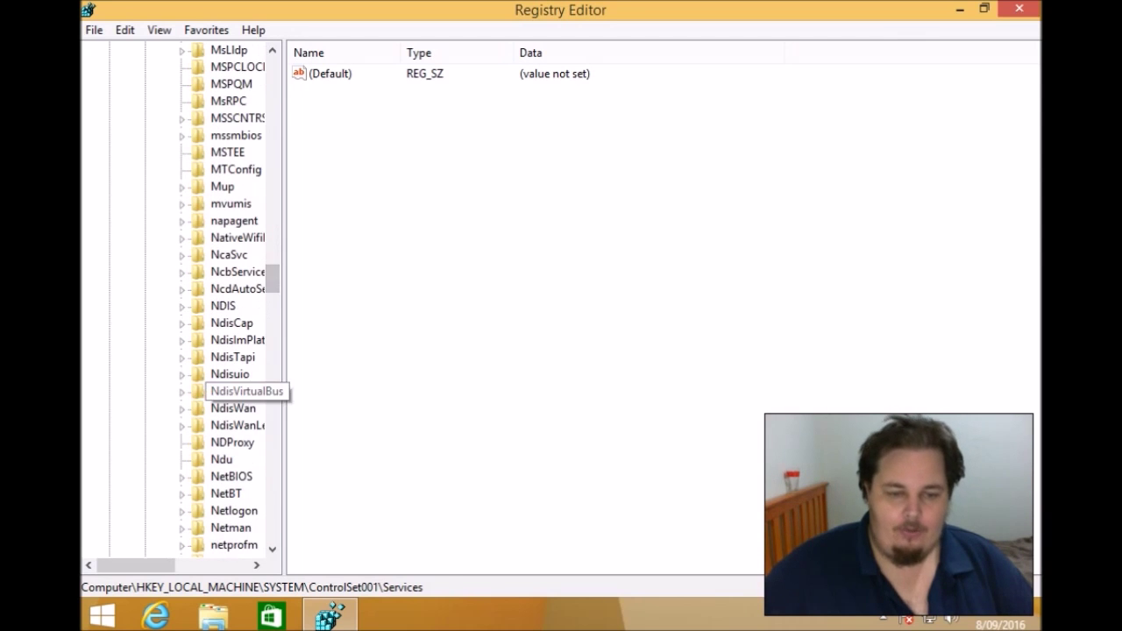
{"action": "left_click", "coordinate": [221, 459]}
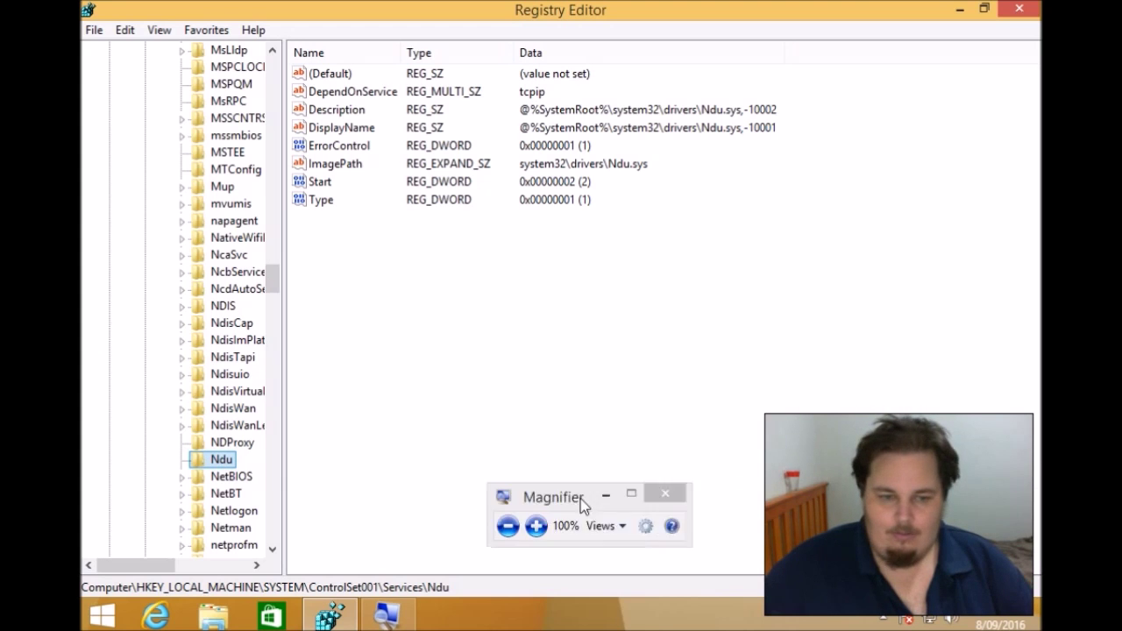
{"action": "left_click_drag", "start_coordinate": [581, 498], "coordinate": [235, 517]}
{"action": "key", "text": "super+plus"}
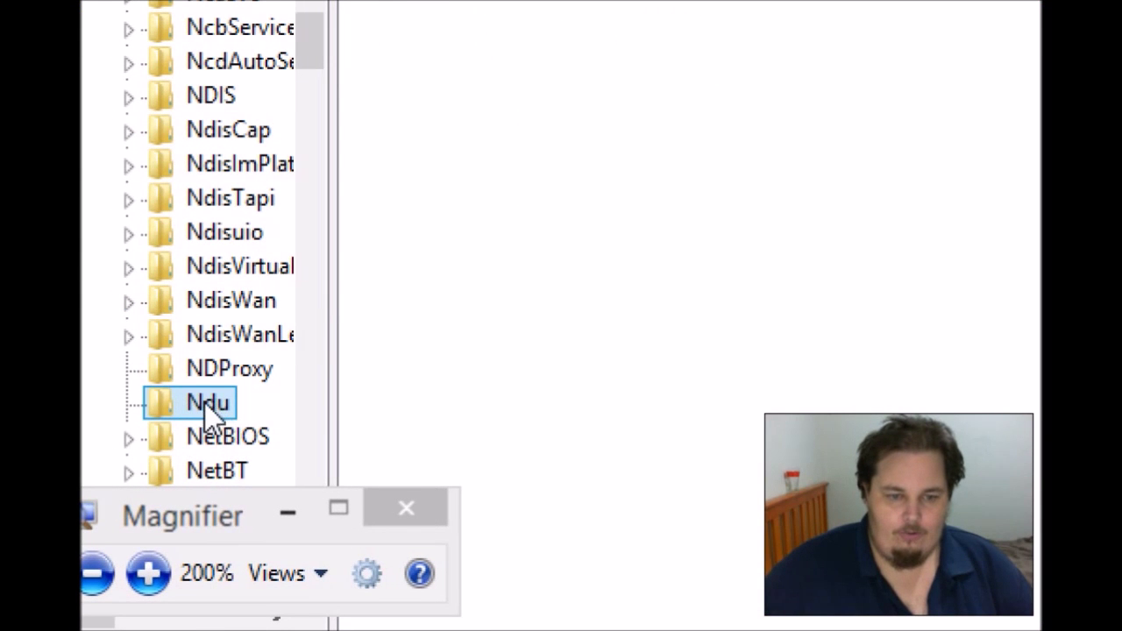
{"action": "key", "text": "super+minus"}
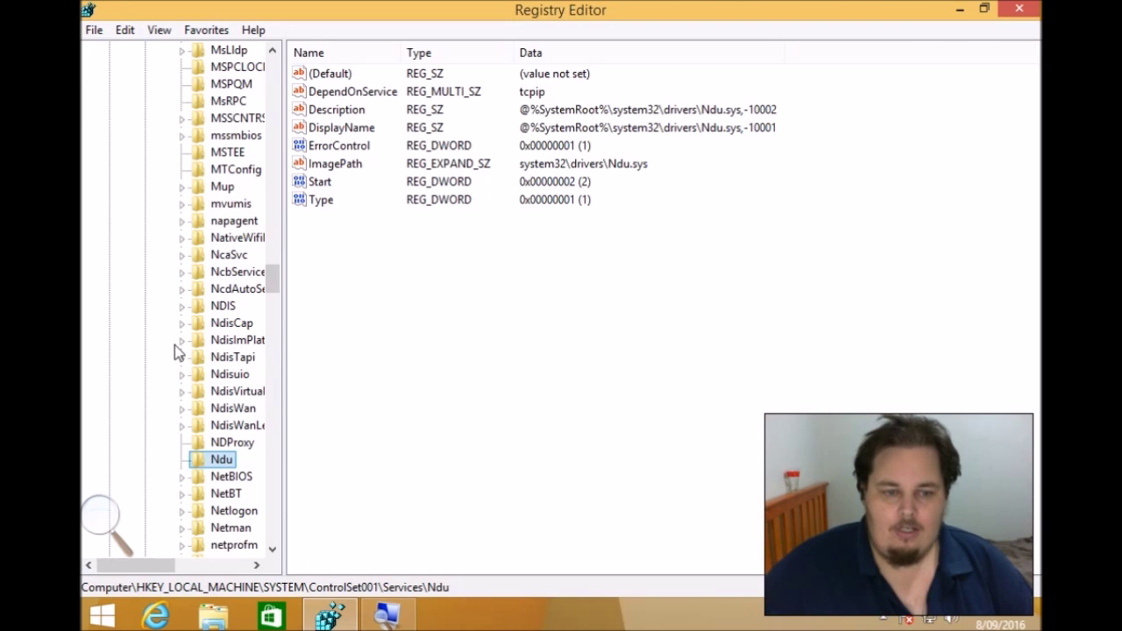
{"action": "left_click", "coordinate": [103, 519]}
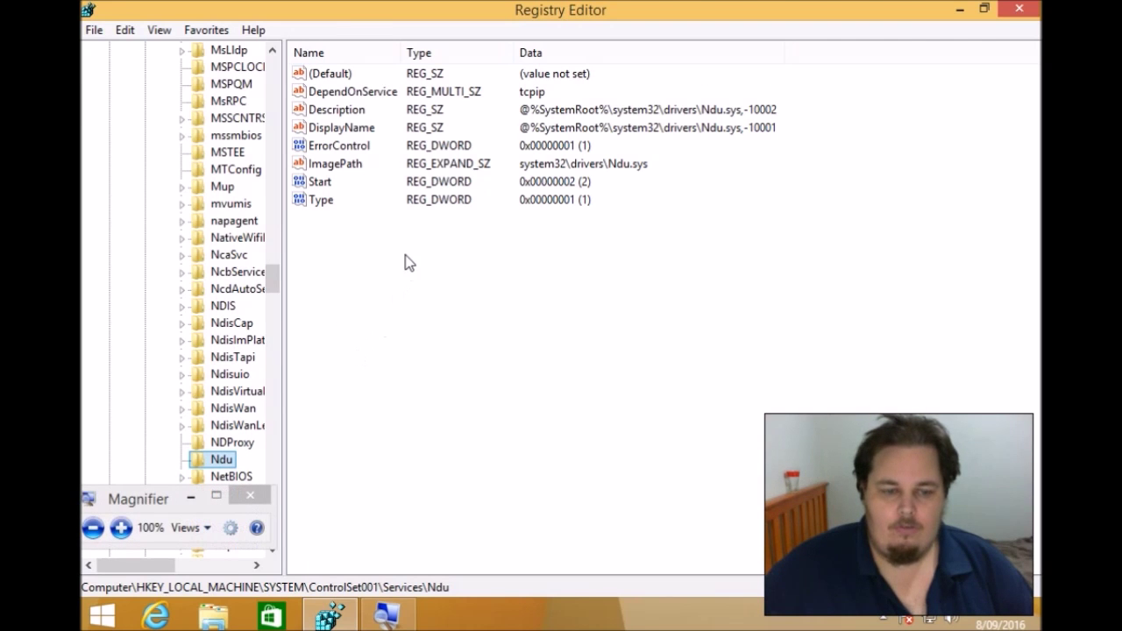
{"action": "left_click_drag", "start_coordinate": [154, 509], "coordinate": [392, 267]}
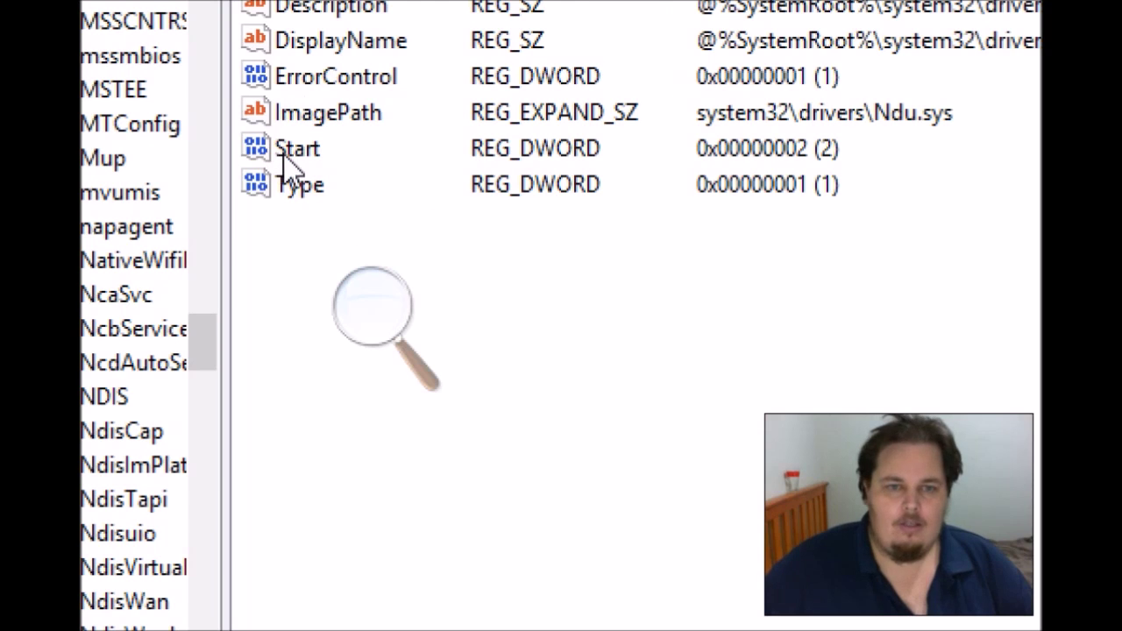
Change the Ndu Start value's data from 2 to 4 and confirm it.
{"action": "left_click", "coordinate": [295, 149]}
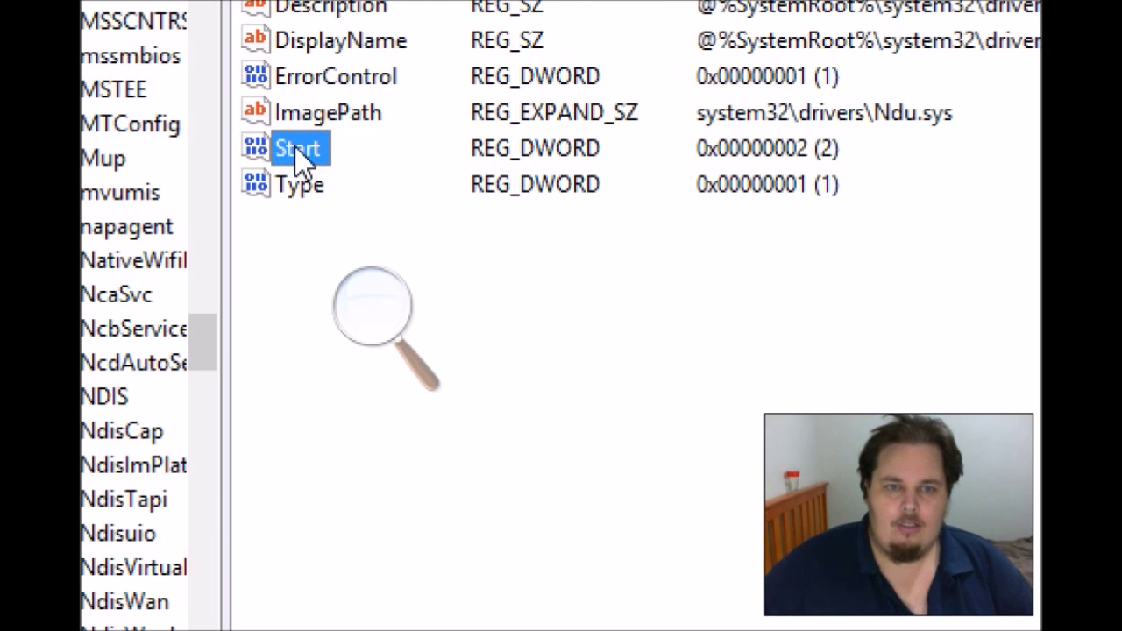
{"action": "right_click", "coordinate": [296, 158]}
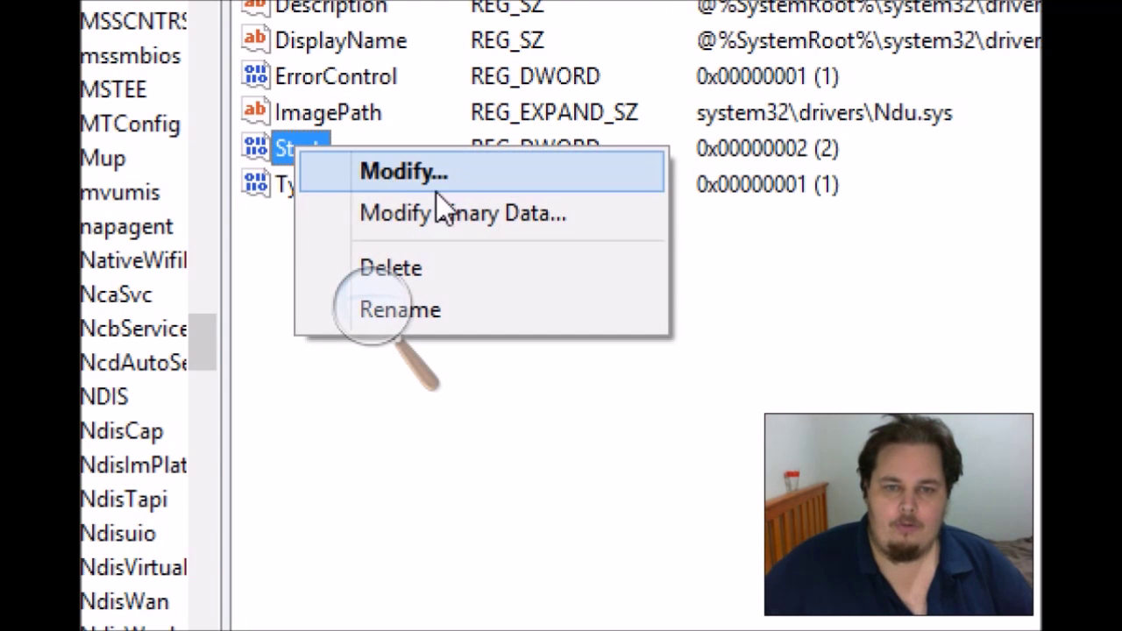
{"action": "left_click", "coordinate": [399, 171]}
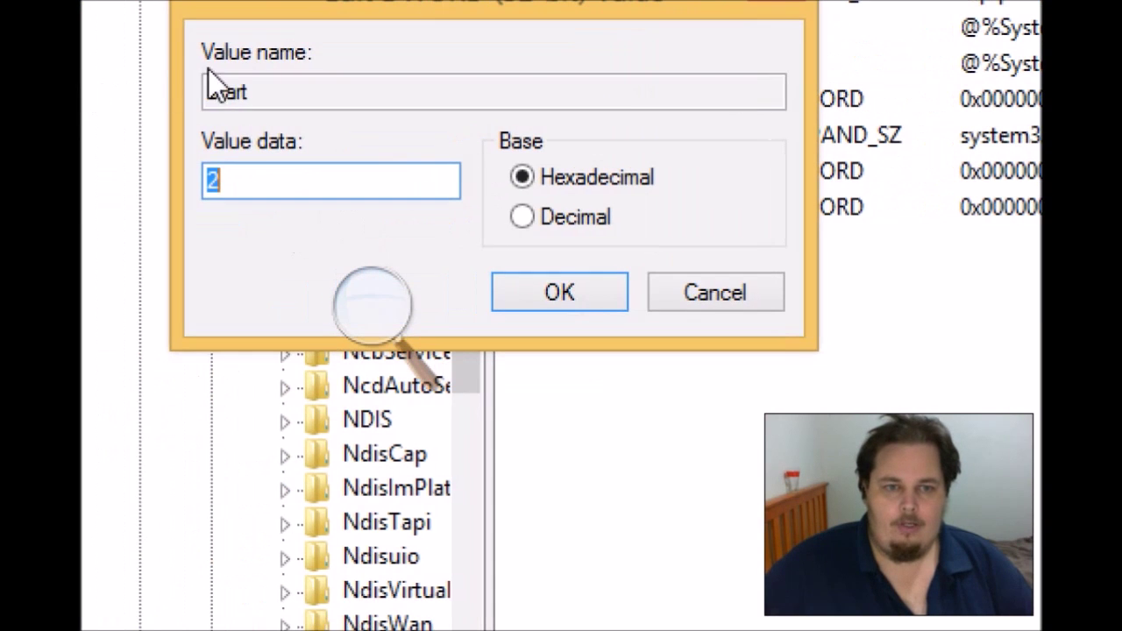
{"action": "left_click", "coordinate": [250, 179]}
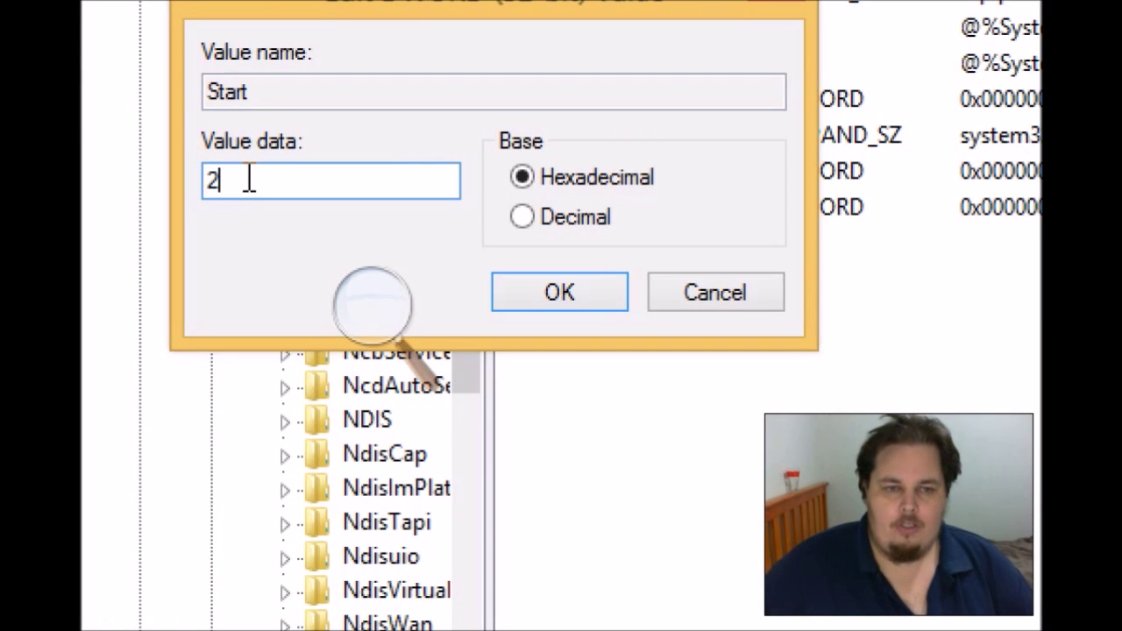
{"action": "left_click_drag", "start_coordinate": [249, 180], "coordinate": [205, 178]}
{"action": "key", "text": "Right"}
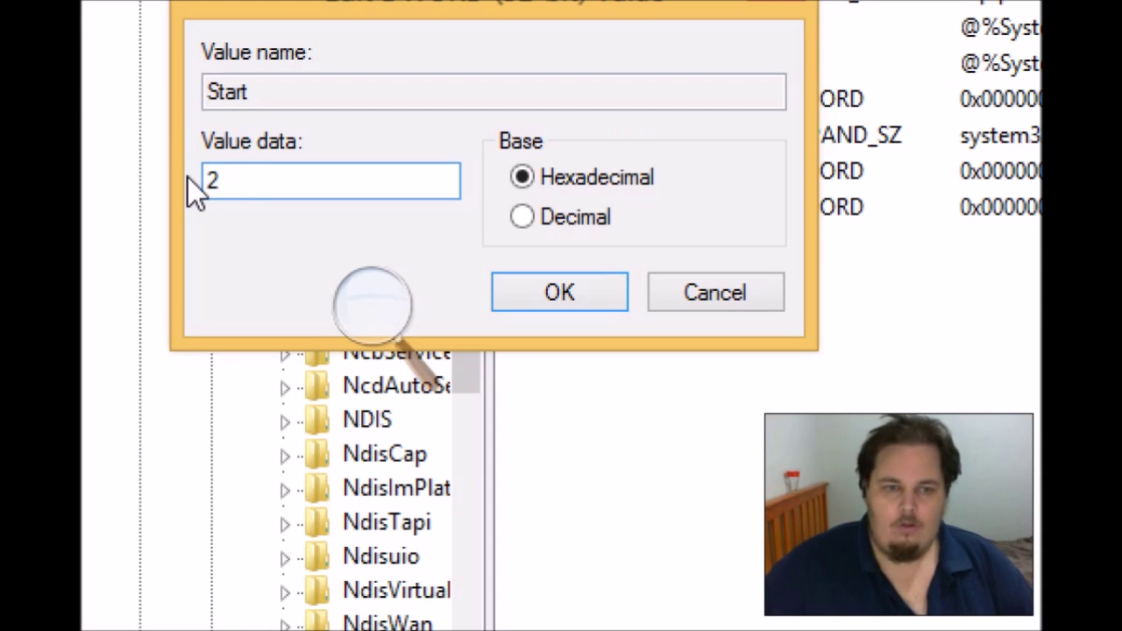
{"action": "key", "text": "BackSpace"}
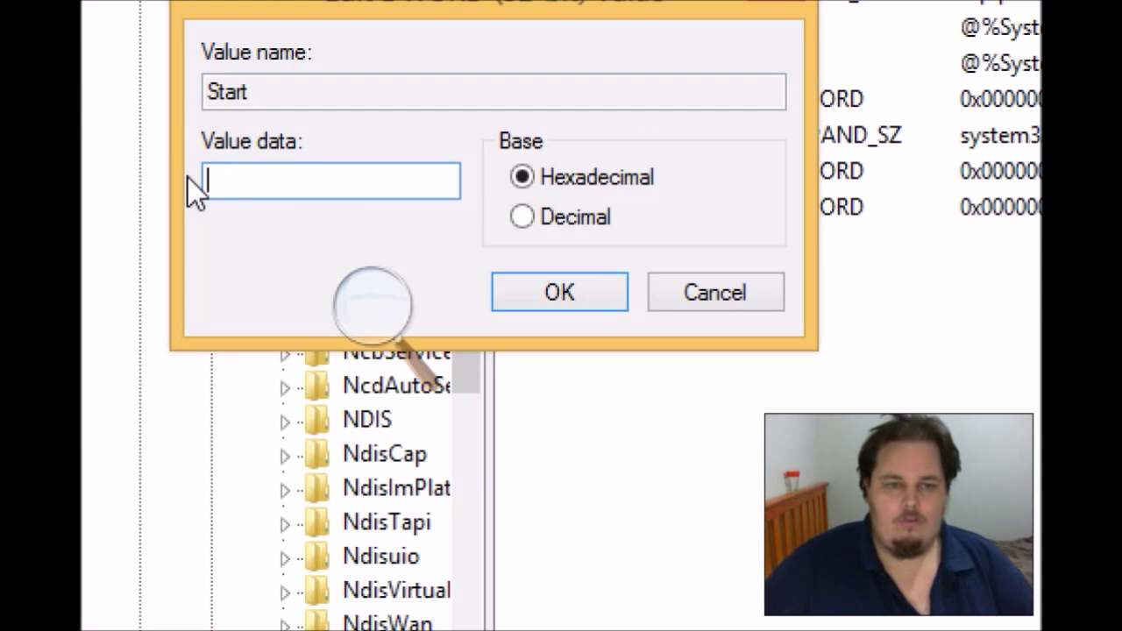
{"action": "left_click", "coordinate": [586, 291]}
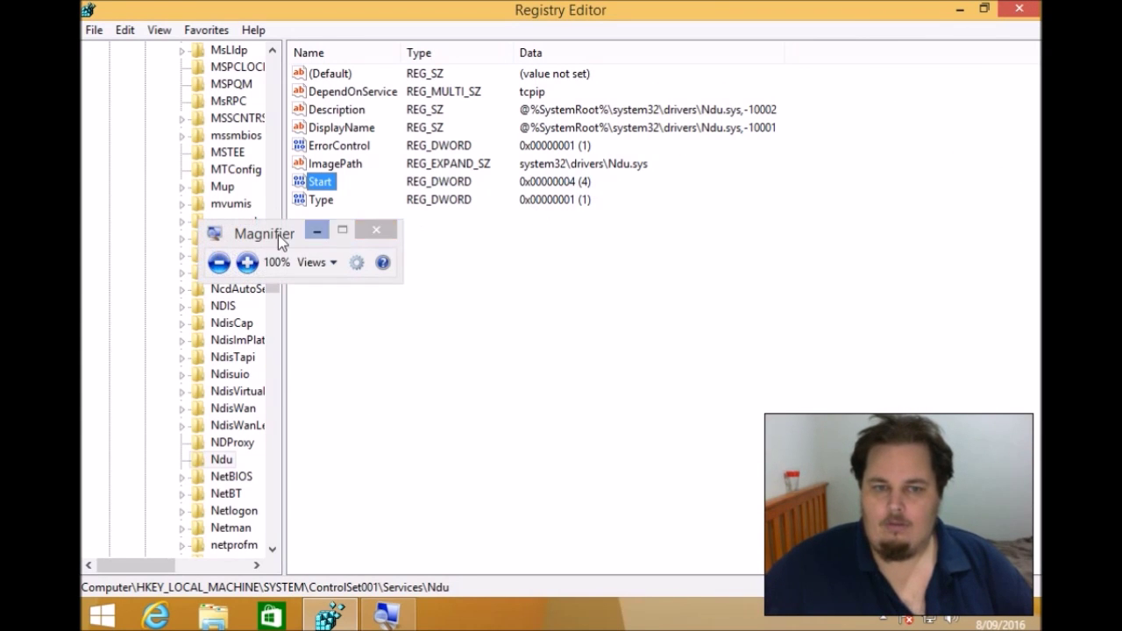
{"action": "left_click_drag", "start_coordinate": [278, 235], "coordinate": [560, 231]}
{"action": "key", "text": "super+plus"}
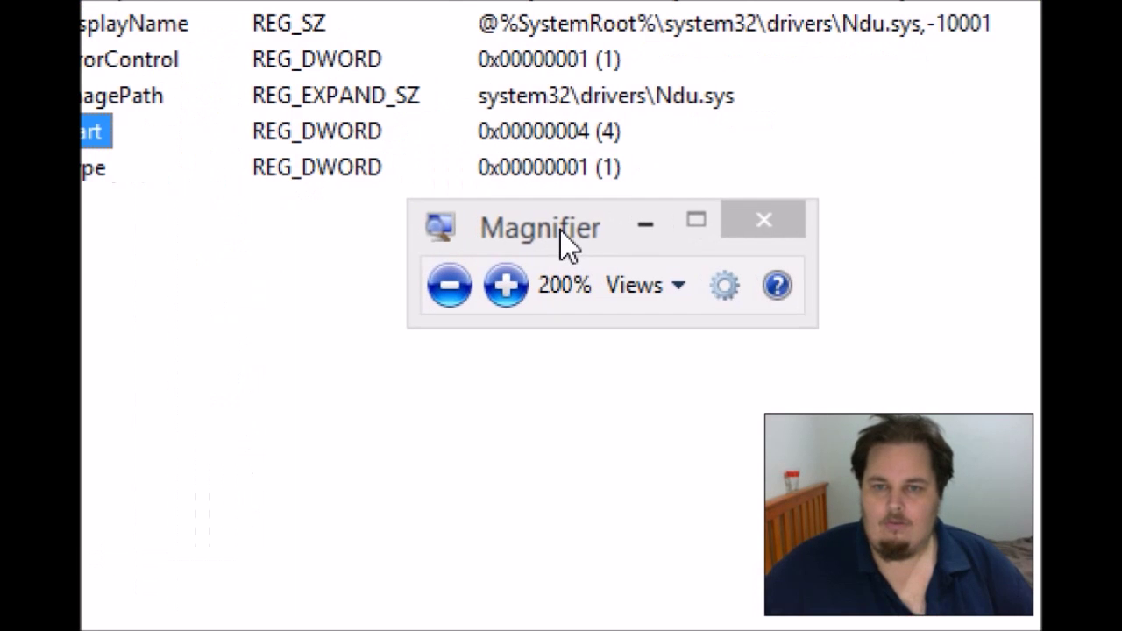
{"action": "left_click", "coordinate": [616, 138]}
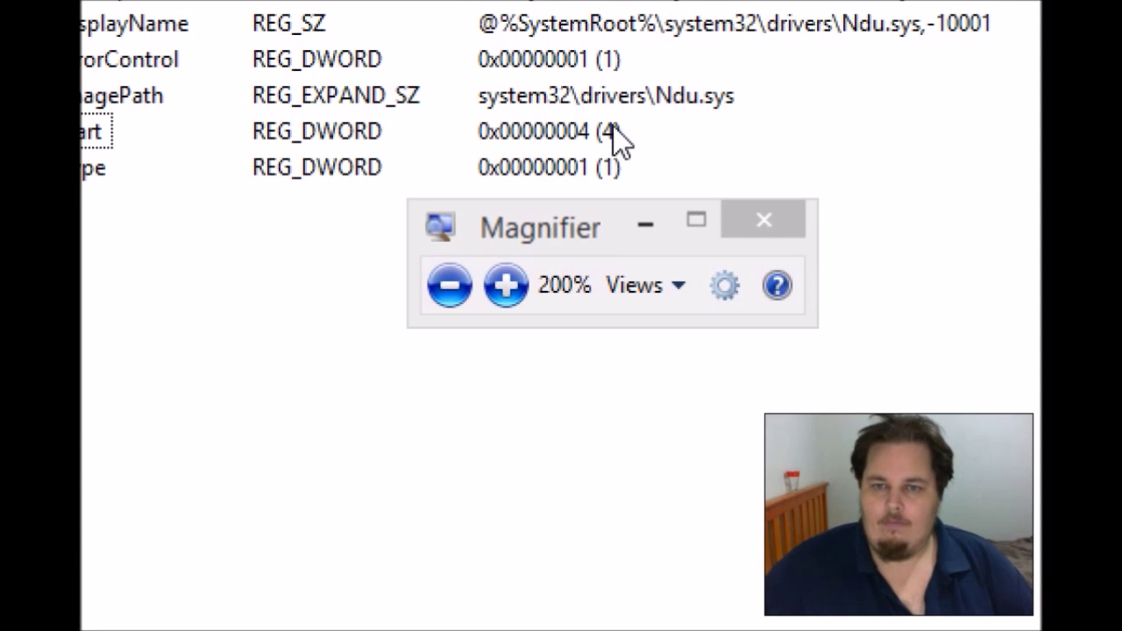
{"action": "left_click", "coordinate": [649, 224]}
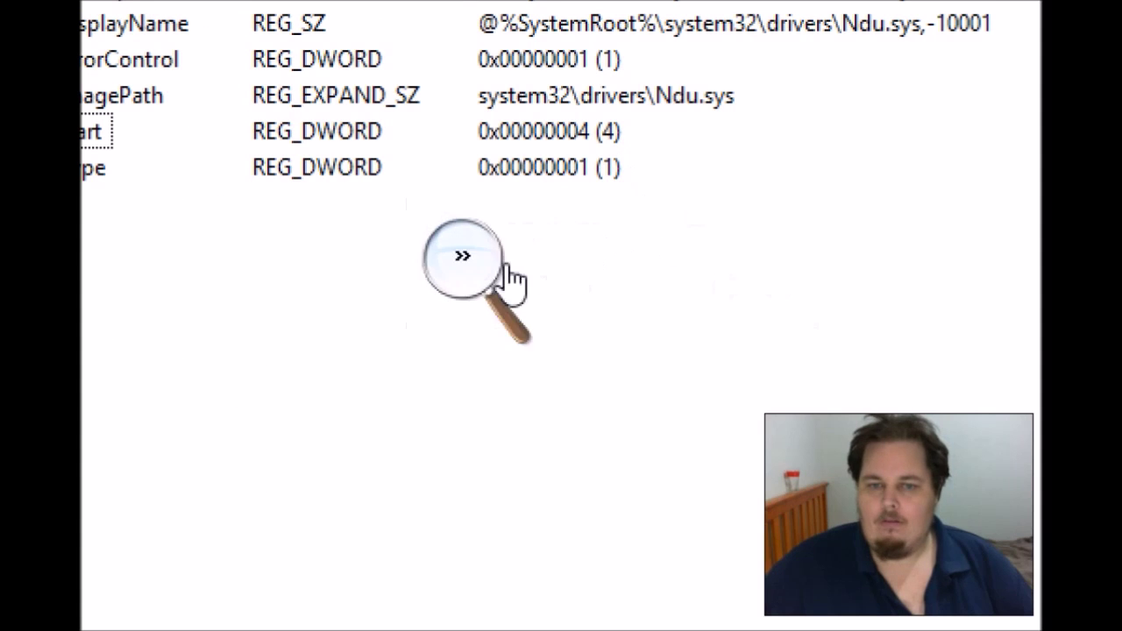
{"action": "key", "text": "super+minus"}
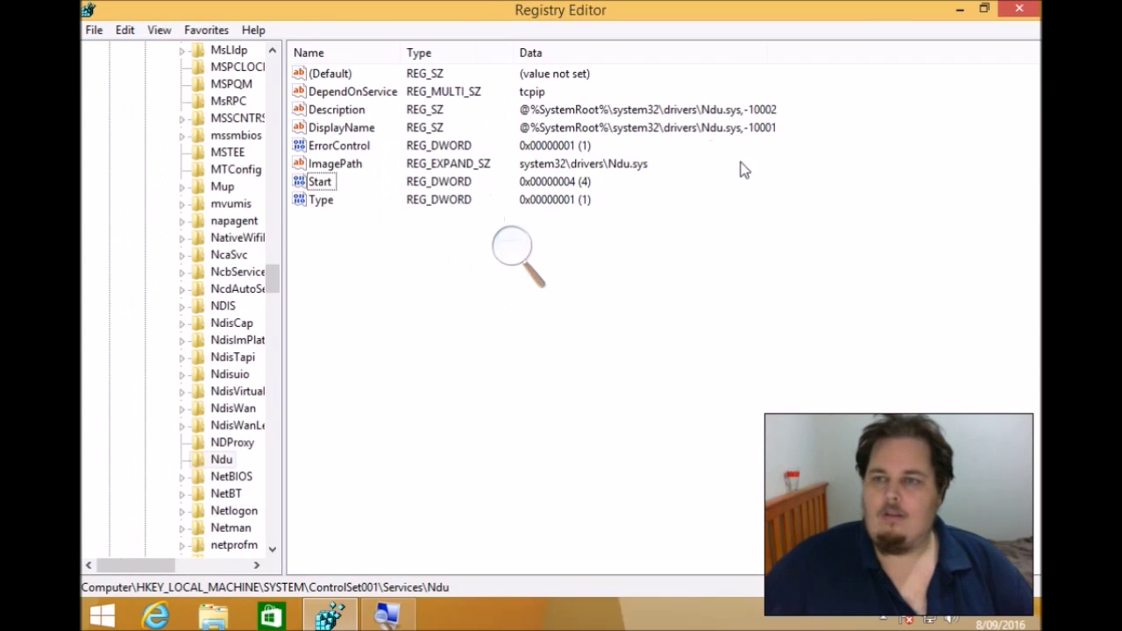
Close Registry Editor and return to the desktop, dismissing the power options without restarting.
{"action": "left_click", "coordinate": [1016, 9]}
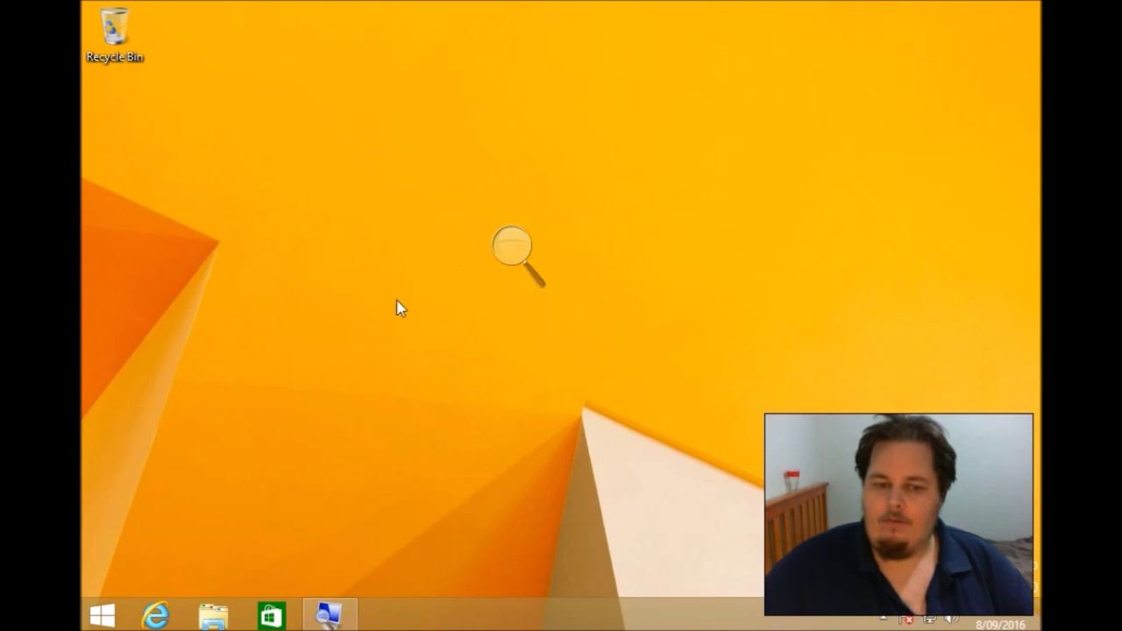
{"action": "left_click", "coordinate": [100, 617]}
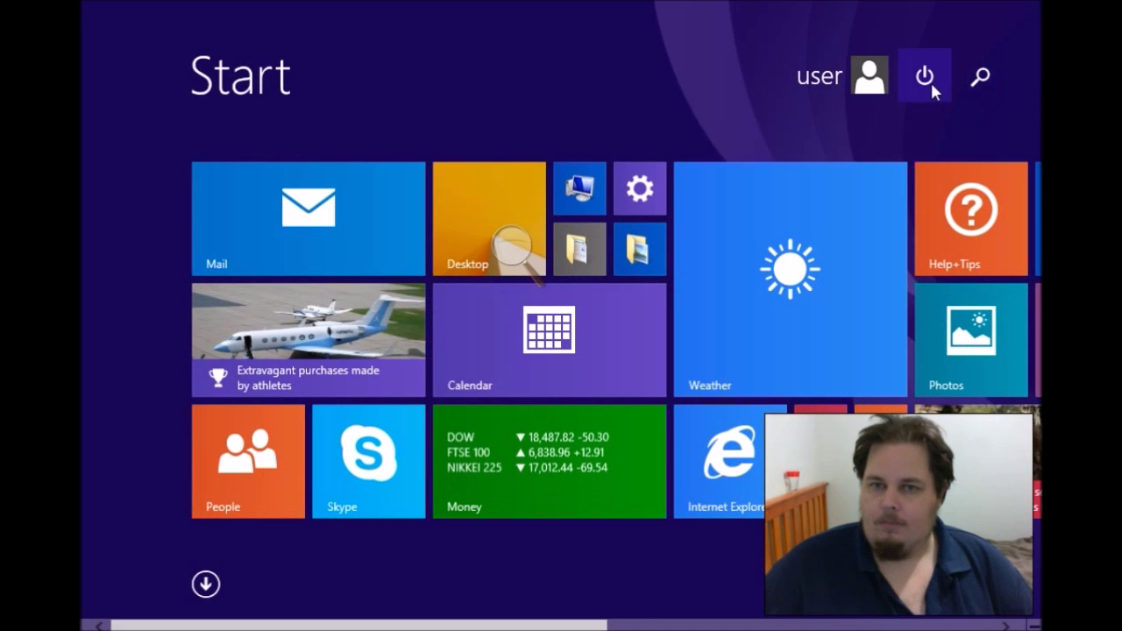
{"action": "left_click", "coordinate": [928, 84]}
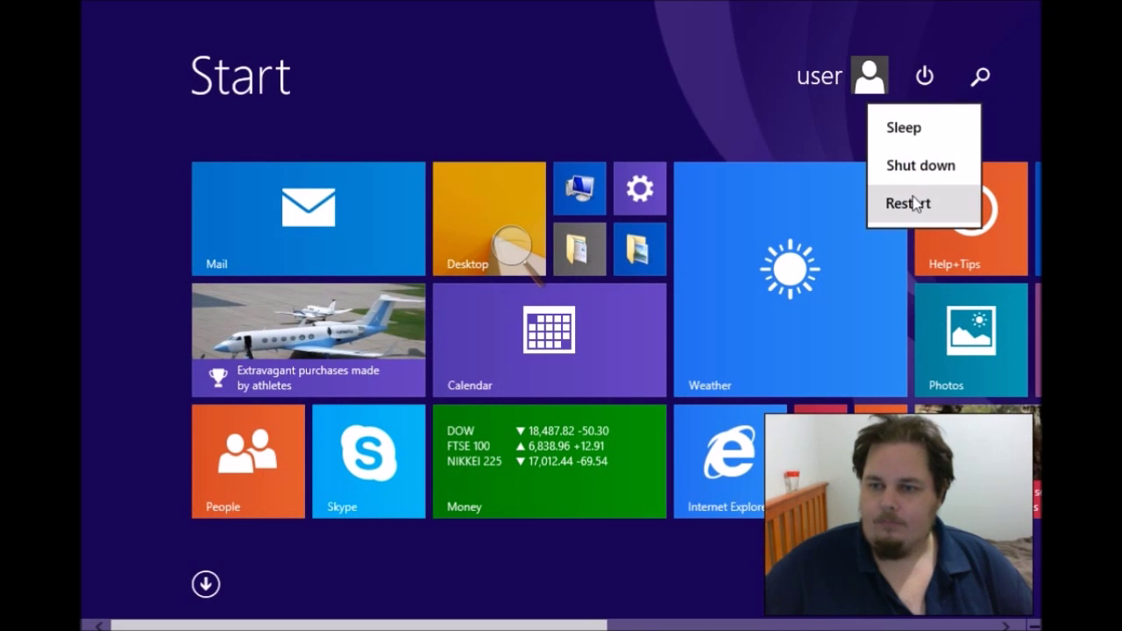
{"action": "left_click", "coordinate": [734, 93]}
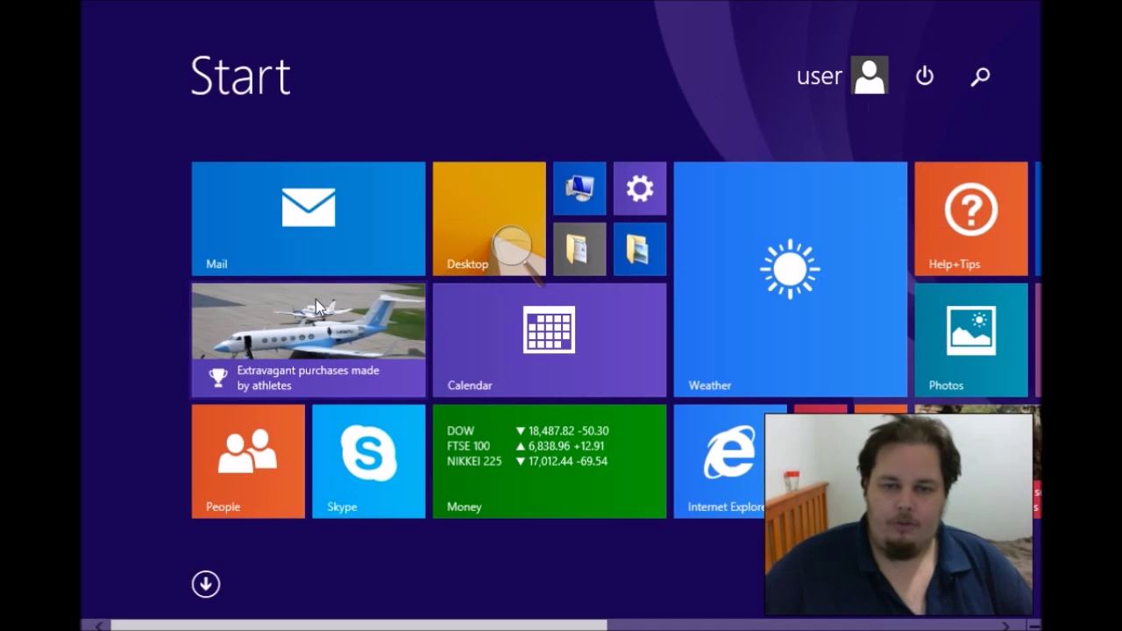
{"action": "left_click", "coordinate": [462, 231]}
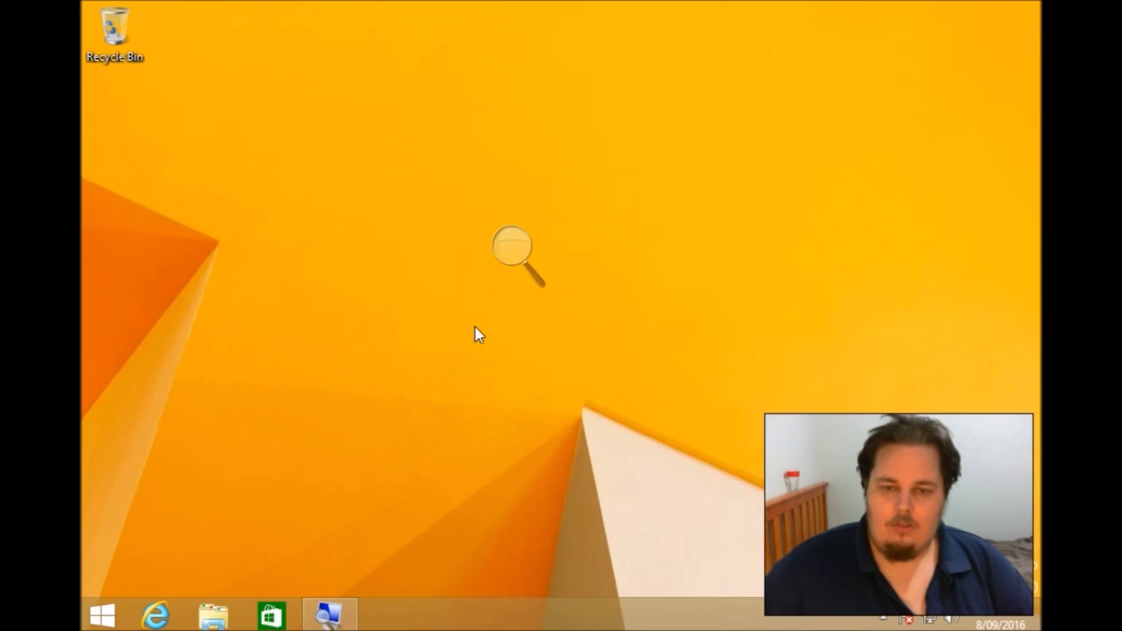
{"action": "right_click", "coordinate": [494, 622]}
{"action": "left_click", "coordinate": [527, 554]}
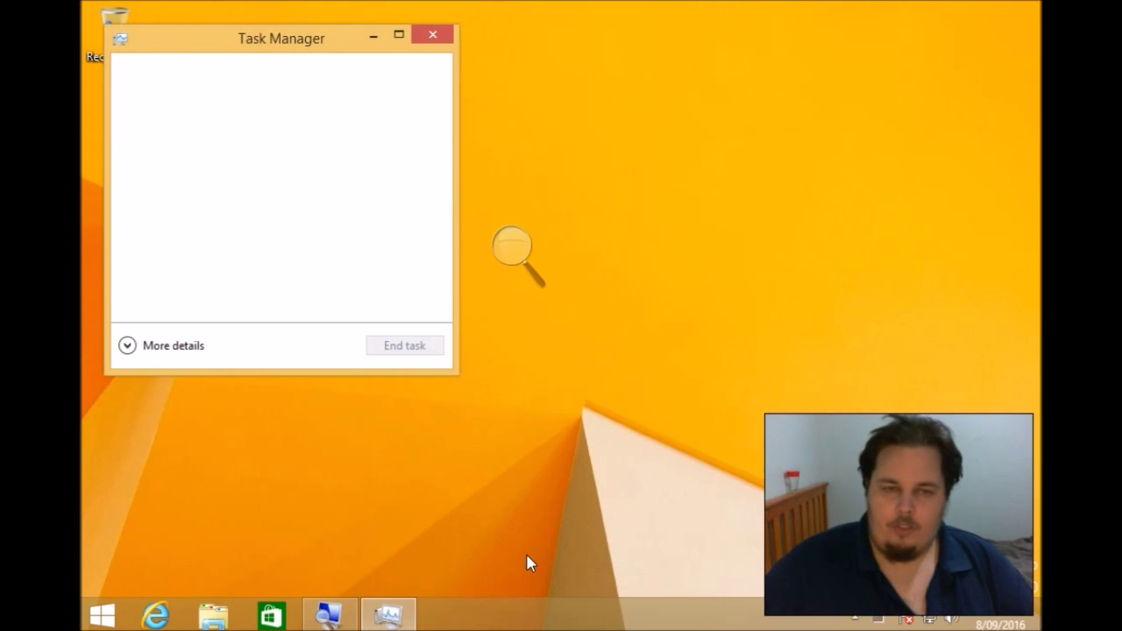
{"action": "left_click", "coordinate": [180, 347]}
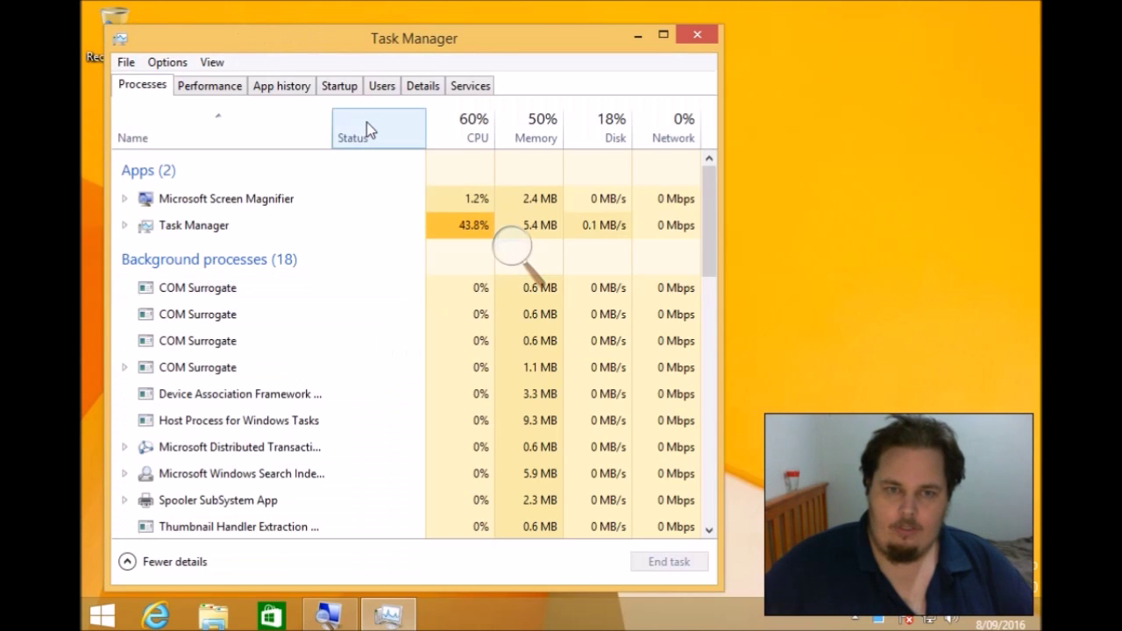
{"action": "left_click", "coordinate": [231, 89]}
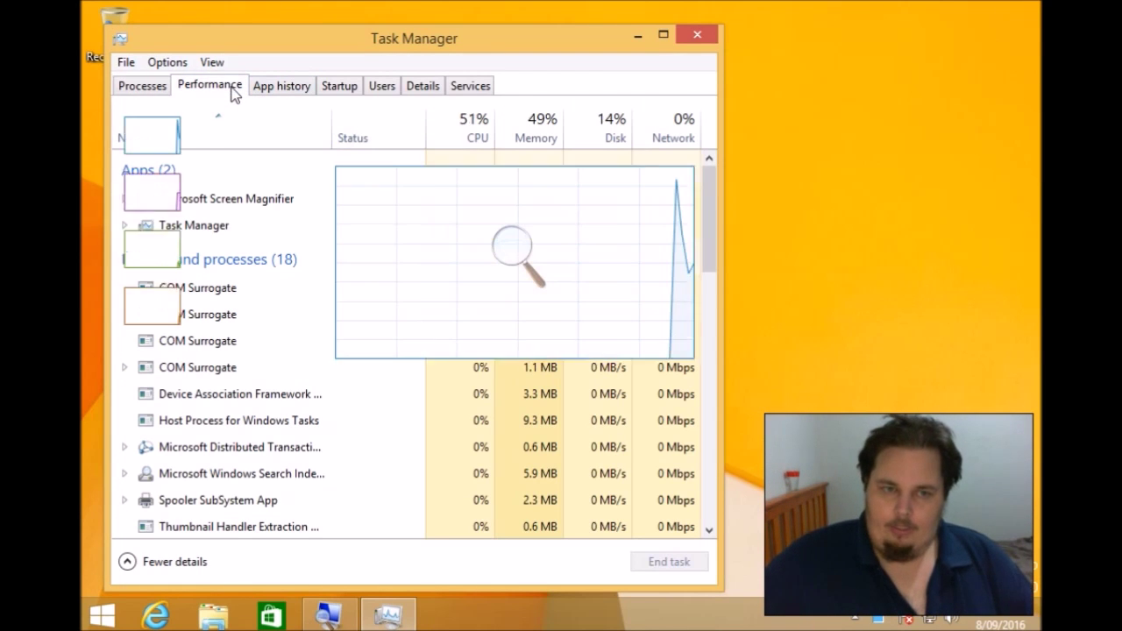
{"action": "left_click", "coordinate": [239, 212]}
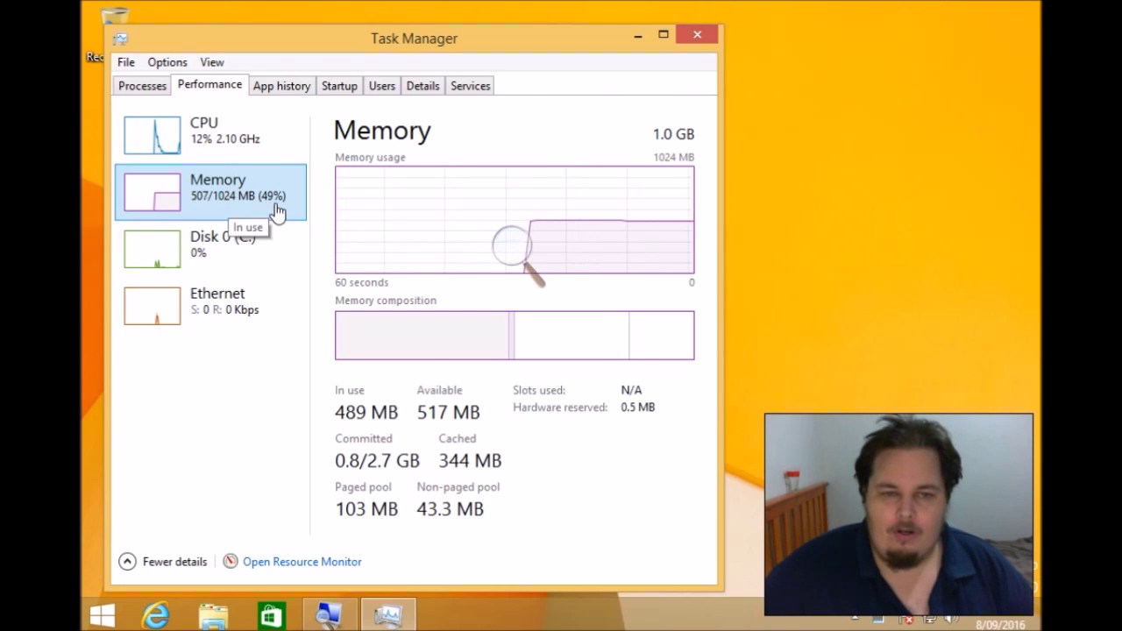
{"action": "left_click", "coordinate": [698, 37]}
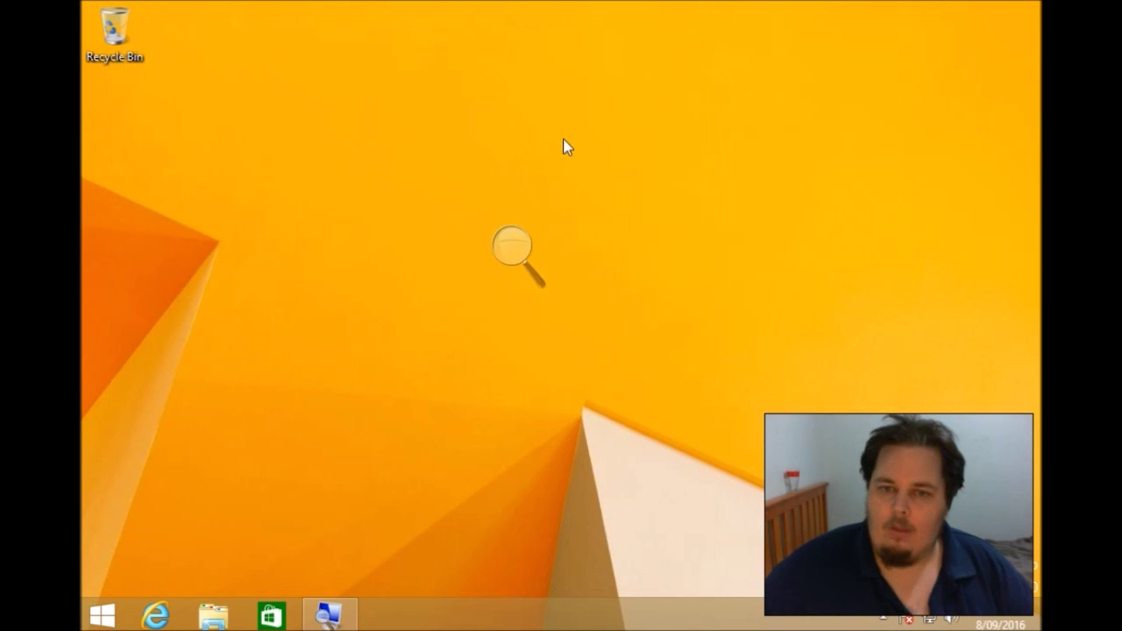
Restart Windows from the Start screen's power options.
{"action": "left_click", "coordinate": [103, 614]}
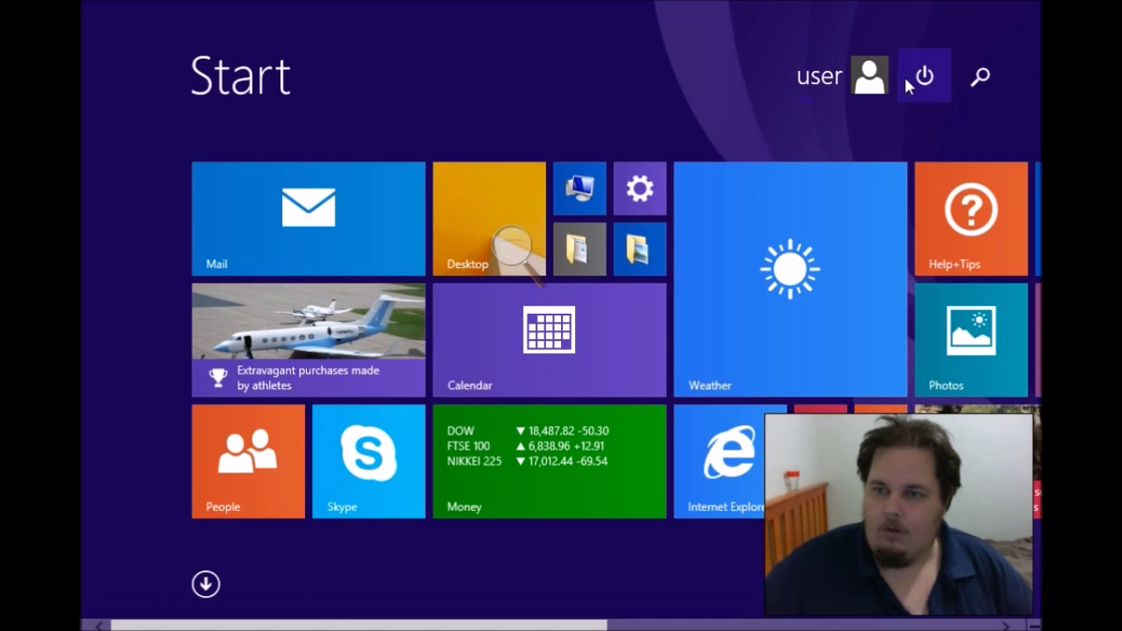
{"action": "left_click", "coordinate": [923, 79]}
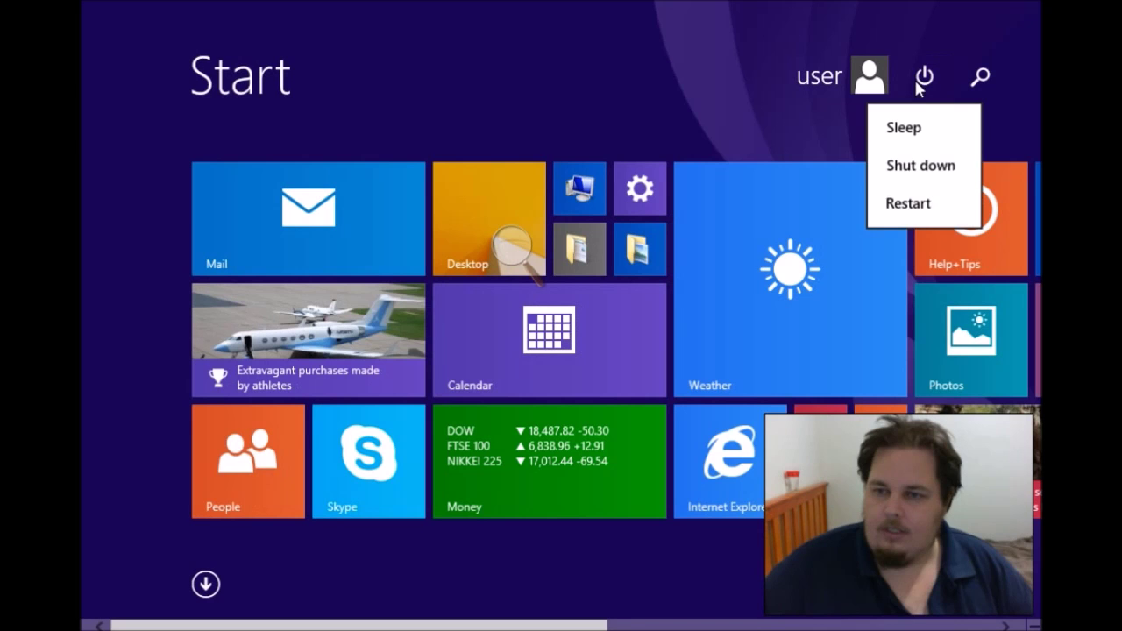
{"action": "left_click", "coordinate": [894, 204]}
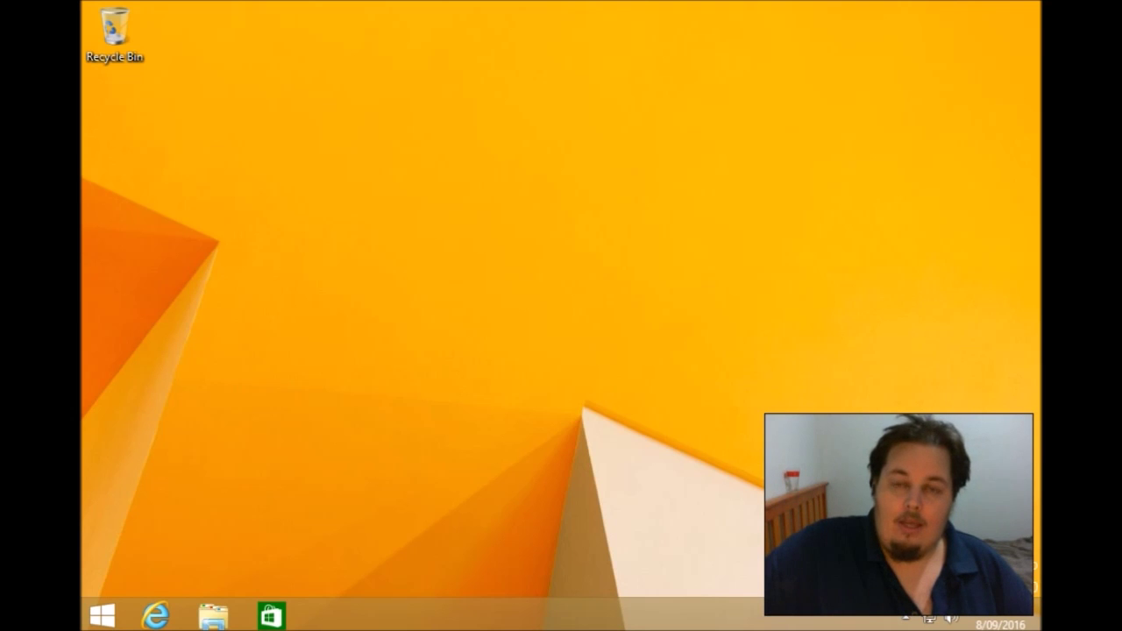
Open Task Manager from the taskbar context menu to list running processes.
{"action": "right_click", "coordinate": [489, 615]}
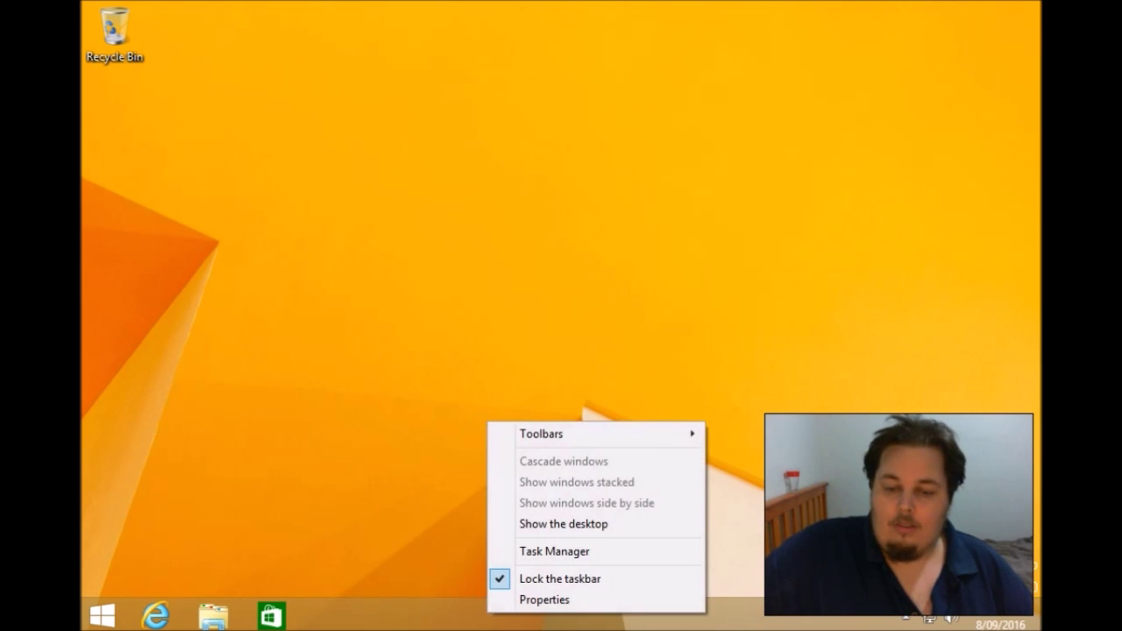
{"action": "left_click", "coordinate": [554, 551]}
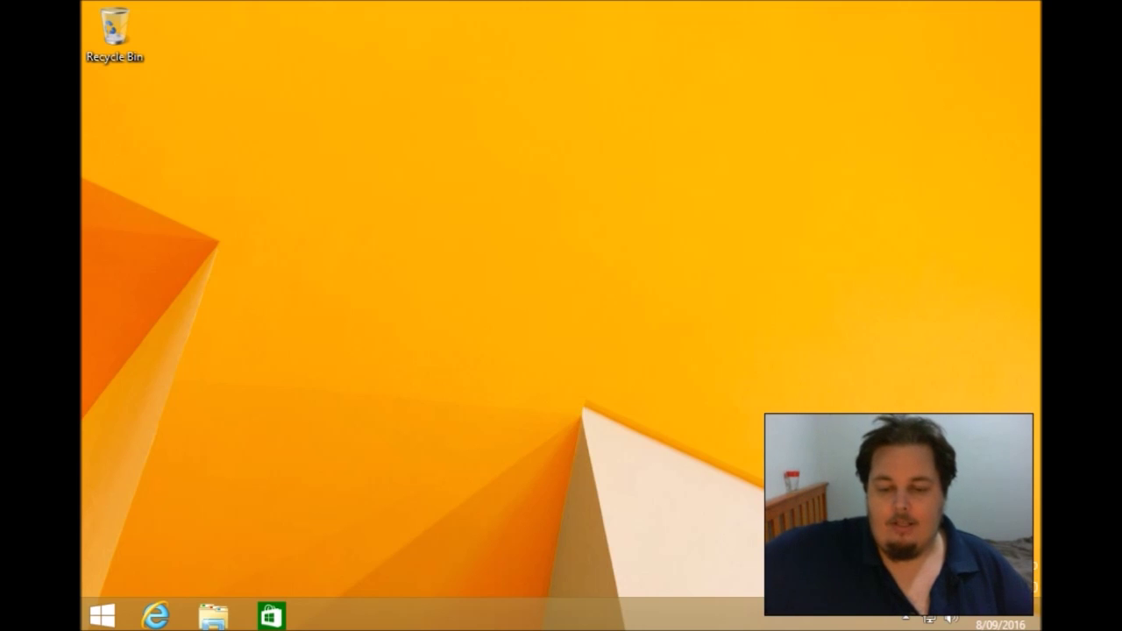
{"action": "key", "text": "ctrl+shift+Escape"}
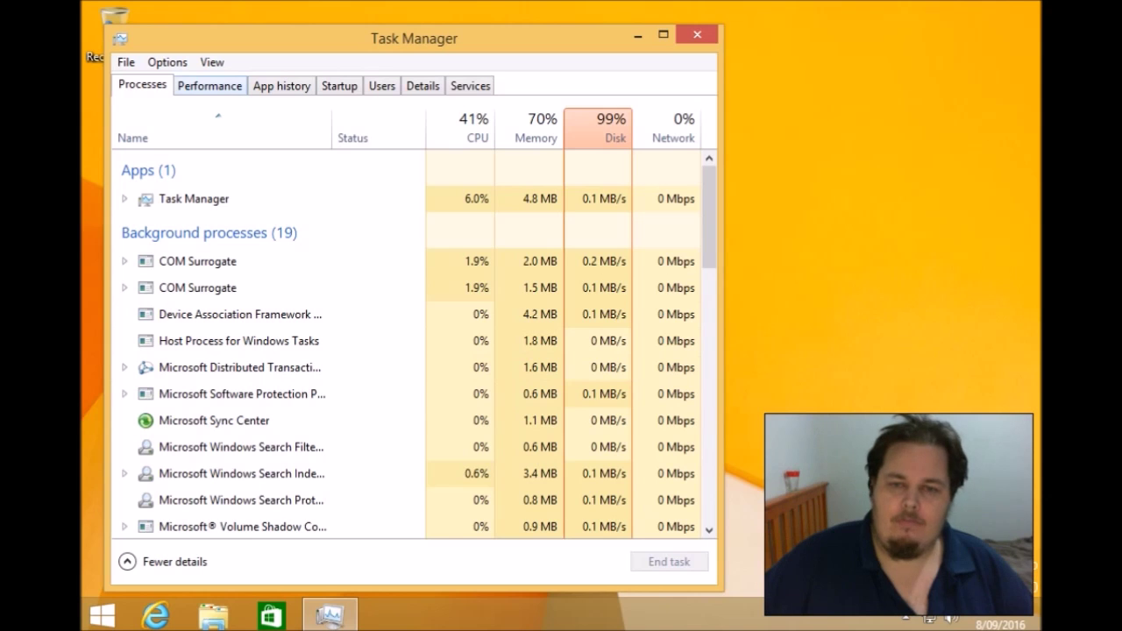
Switch Task Manager to the Performance view to check memory usage out of 1024 MB.
{"action": "left_click", "coordinate": [210, 85]}
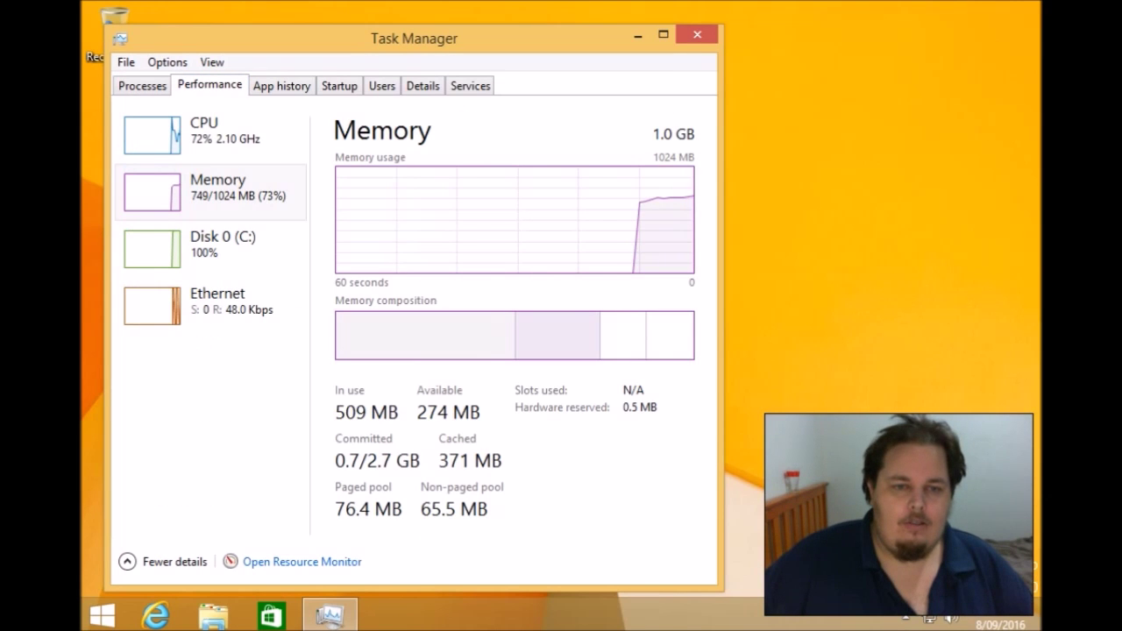